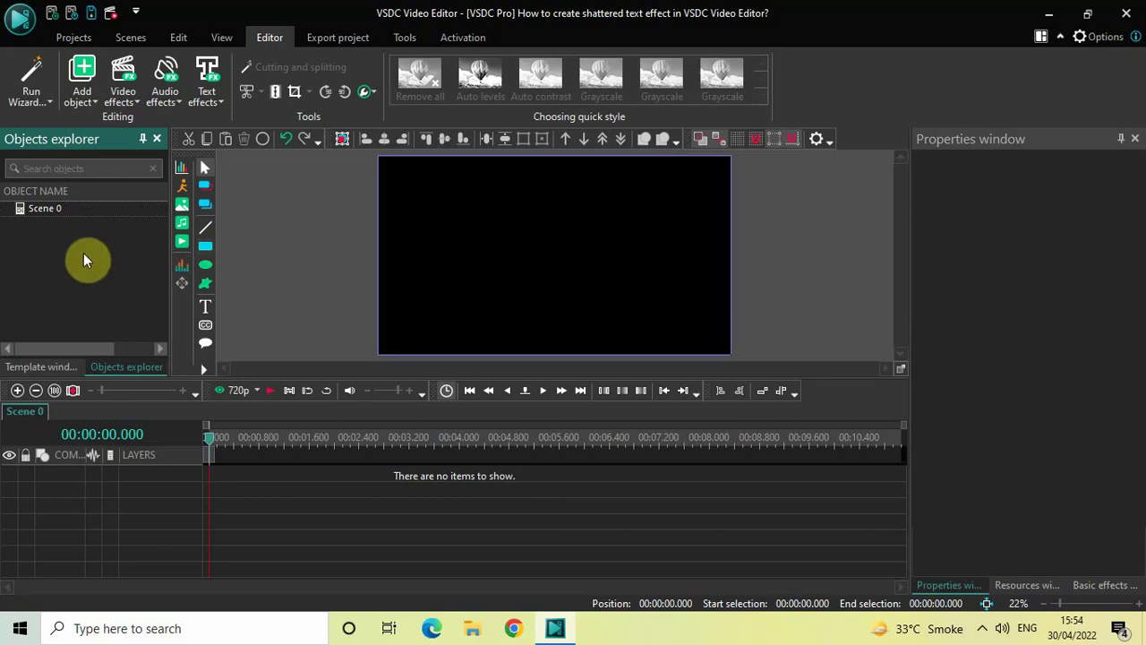
Turn off Use project color for Scene 0 and set its background to white (255; 255; 255).
{"action": "left_click", "coordinate": [47, 212]}
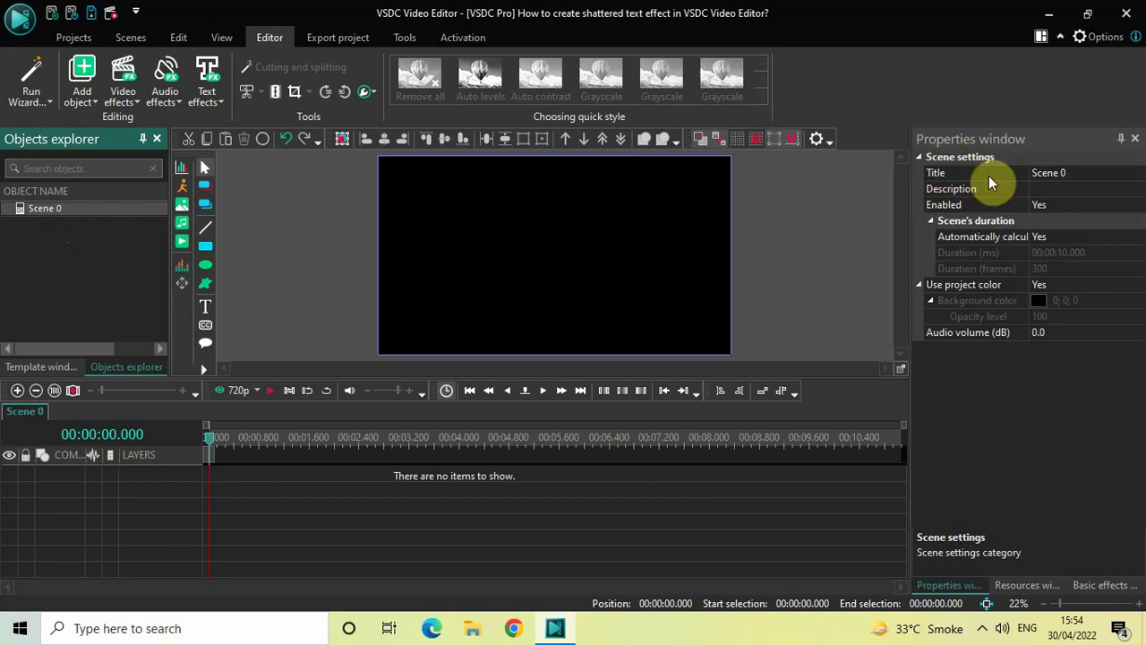
{"action": "left_click", "coordinate": [979, 284]}
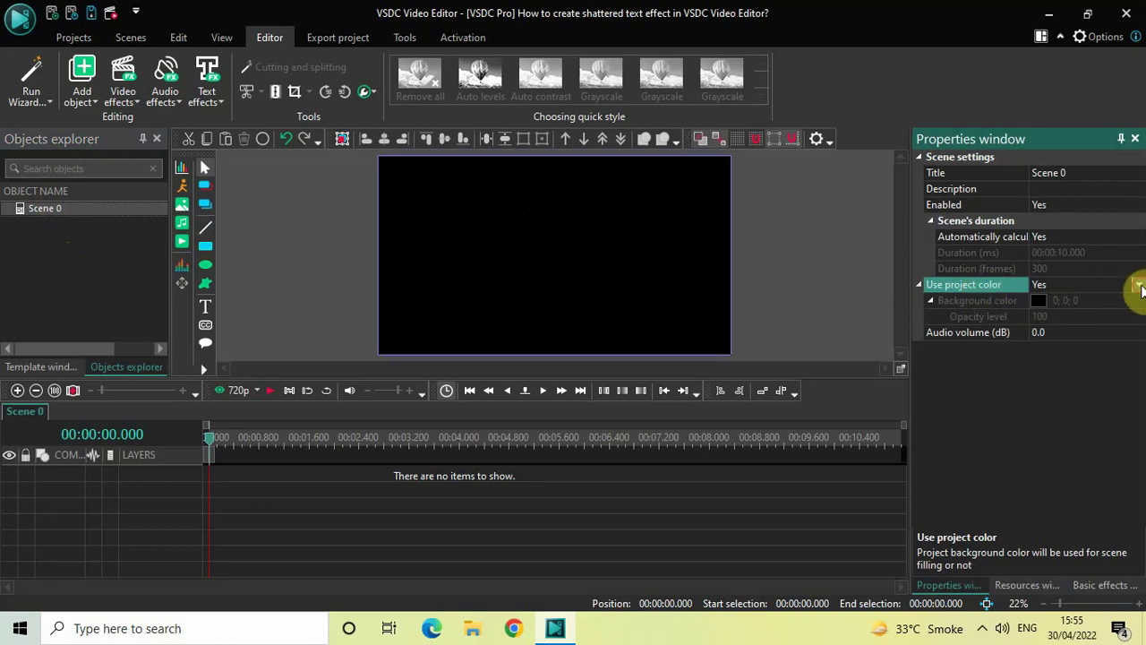
{"action": "left_click", "coordinate": [1139, 285]}
{"action": "left_click", "coordinate": [1103, 318]}
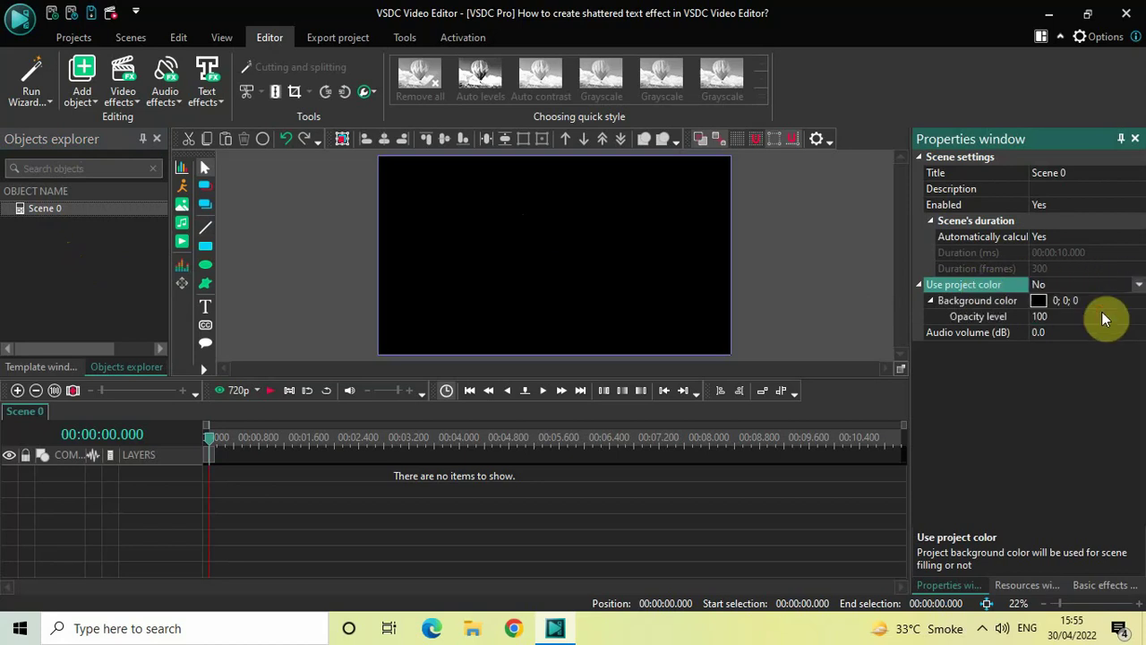
{"action": "left_click", "coordinate": [983, 305]}
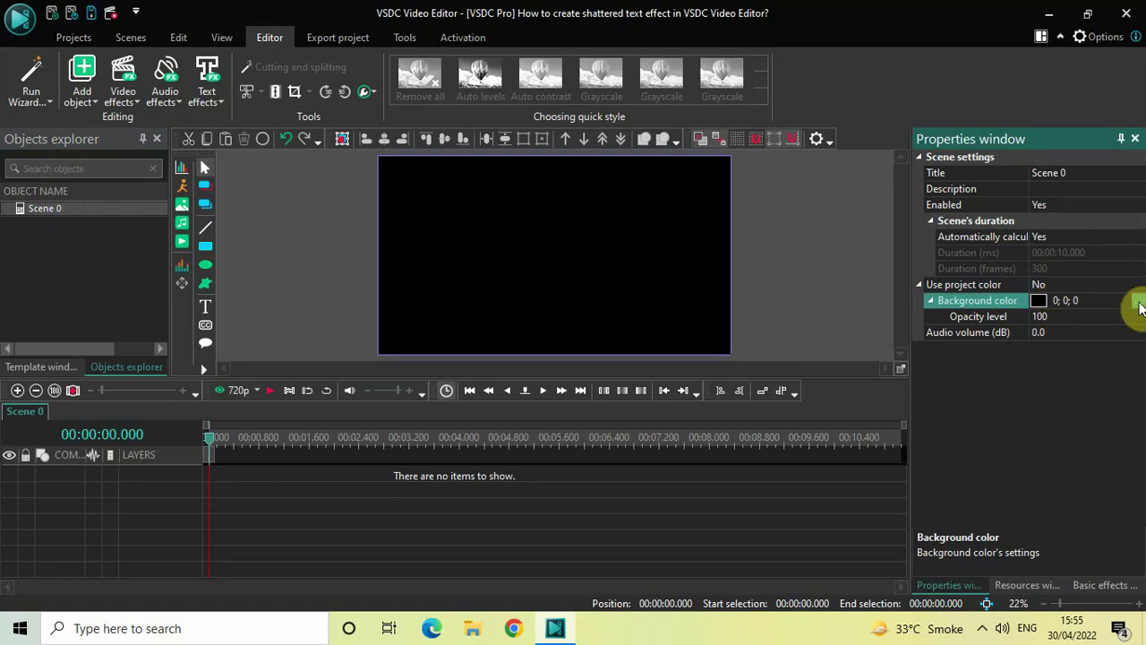
{"action": "left_click", "coordinate": [1138, 303]}
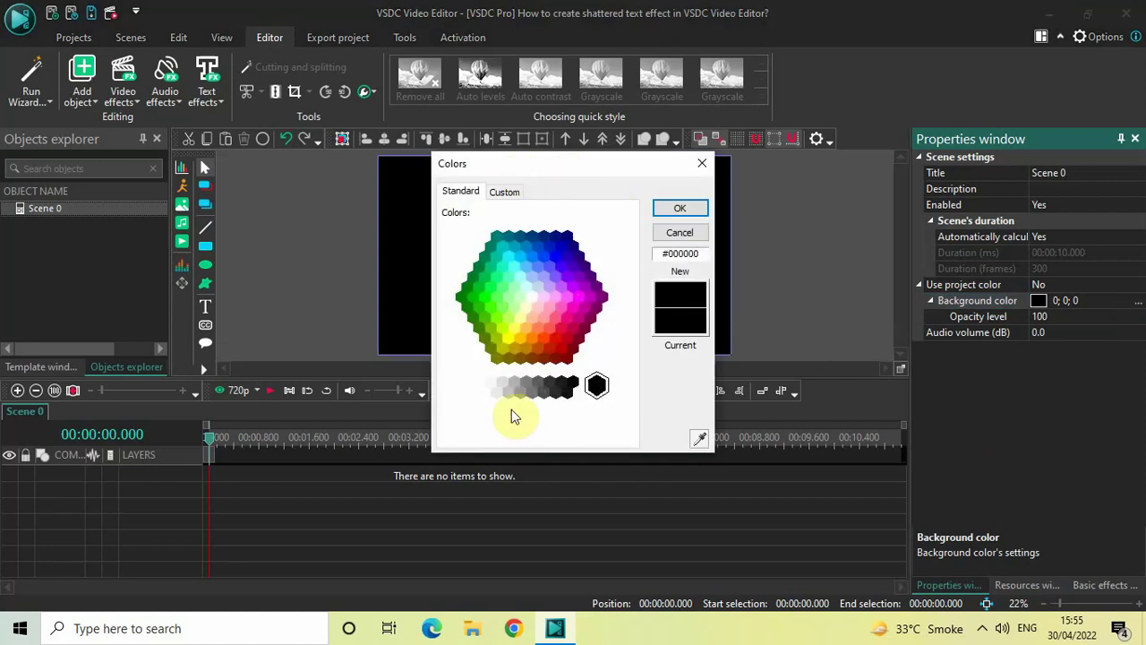
{"action": "left_click", "coordinate": [467, 386]}
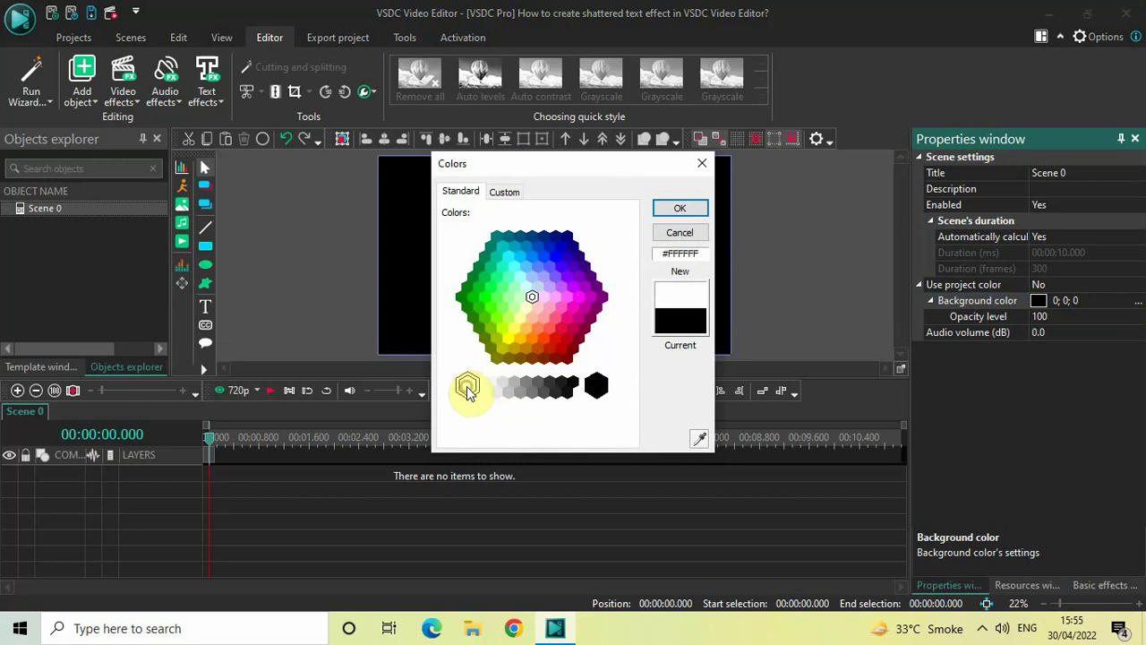
{"action": "left_click", "coordinate": [680, 210]}
{"action": "left_click", "coordinate": [500, 506]}
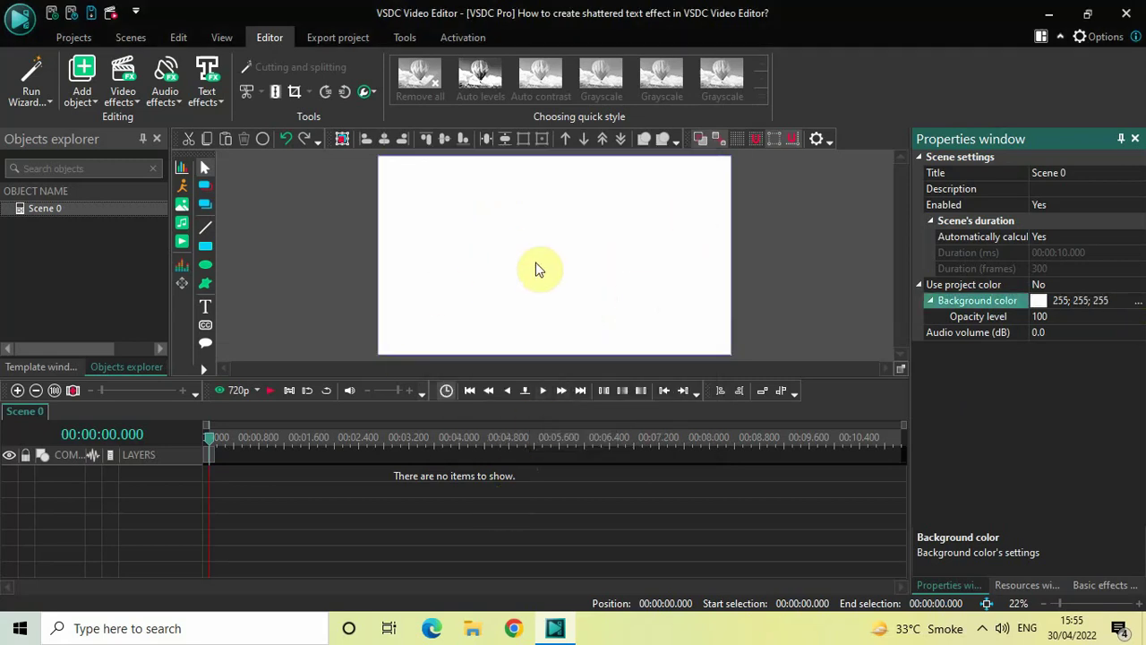
Add a Text object and size it to fill the full 1920x1080 scene at 0, 0.
{"action": "left_click", "coordinate": [77, 99]}
{"action": "mouse_move", "coordinate": [146, 255]}
{"action": "left_click", "coordinate": [281, 257]}
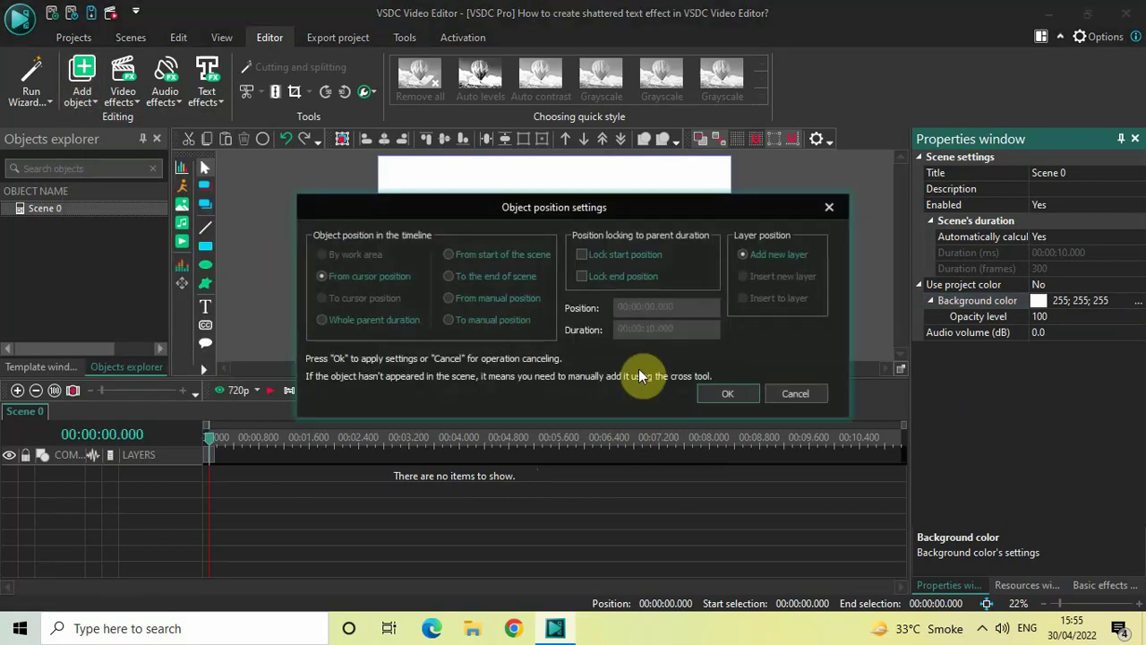
{"action": "left_click", "coordinate": [727, 395]}
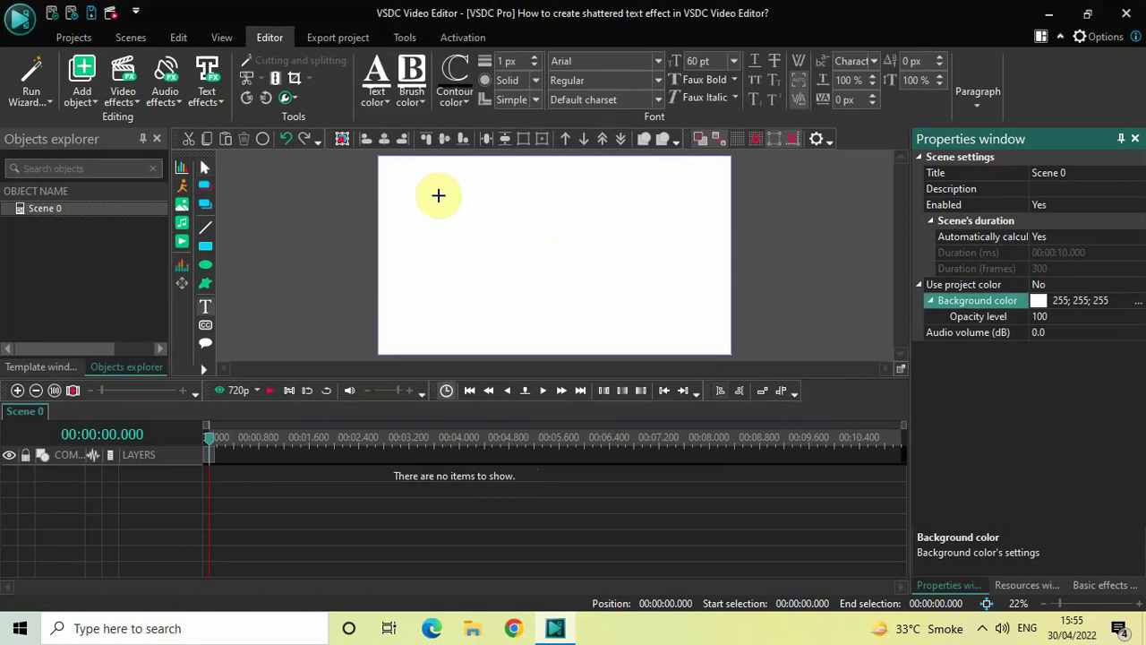
{"action": "mouse_move", "coordinate": [408, 182]}
{"action": "left_mouse_down"}
{"action": "mouse_move", "coordinate": [512, 261]}
{"action": "mouse_move", "coordinate": [600, 308]}
{"action": "left_mouse_up"}
{"action": "left_click_drag", "start_coordinate": [689, 329], "coordinate": [691, 328]}
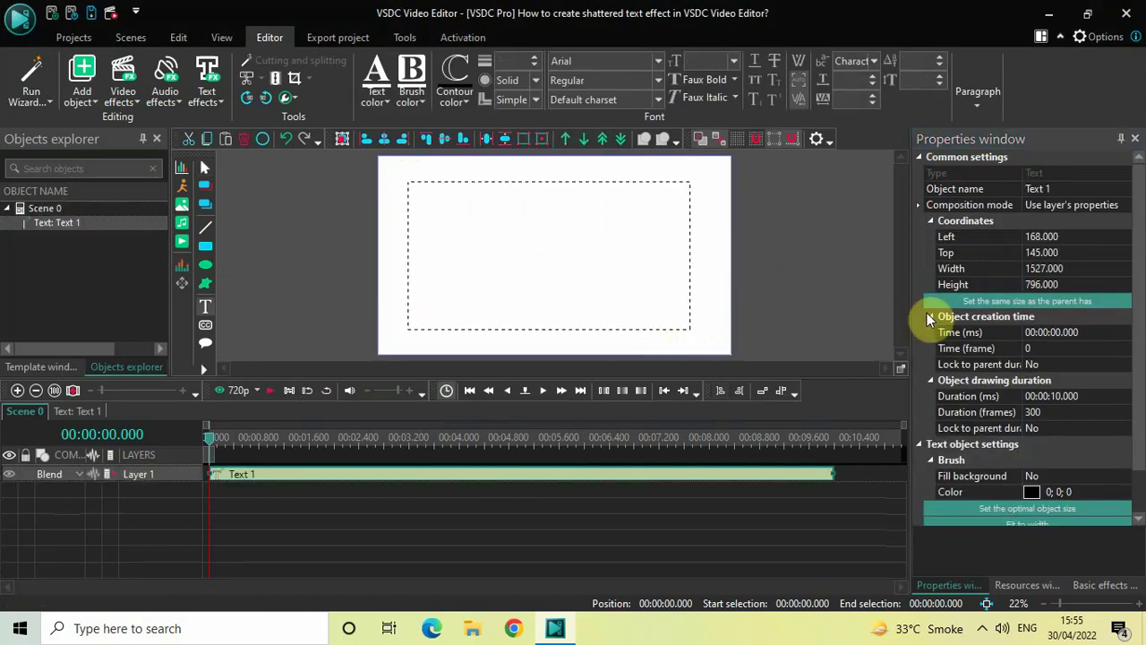
{"action": "left_click", "coordinate": [977, 303]}
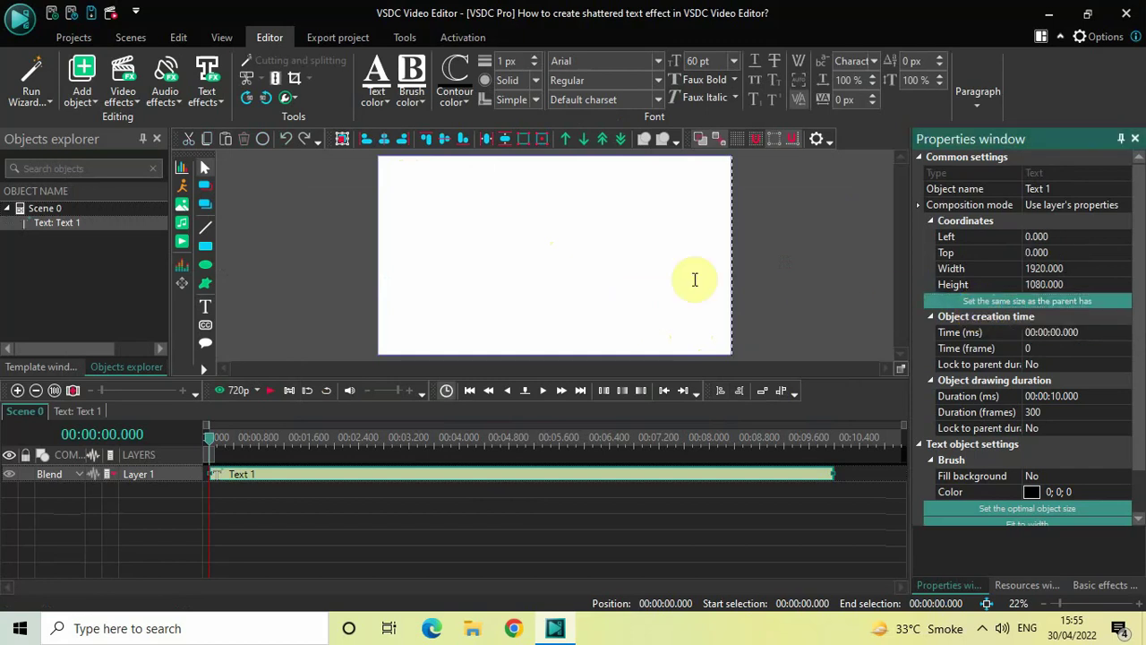
Type SHATTER in capitals in the text box and make it black.
{"action": "double_click", "coordinate": [519, 232]}
{"action": "key", "text": "Caps_Lock"}
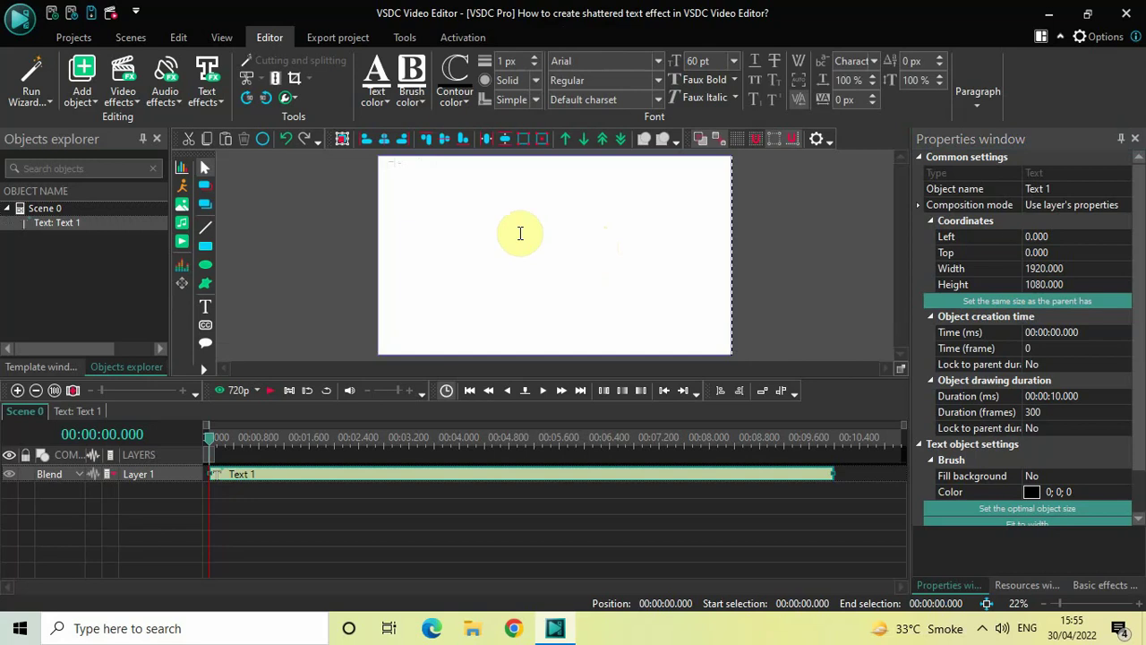
{"action": "key", "text": "ctrl+a"}
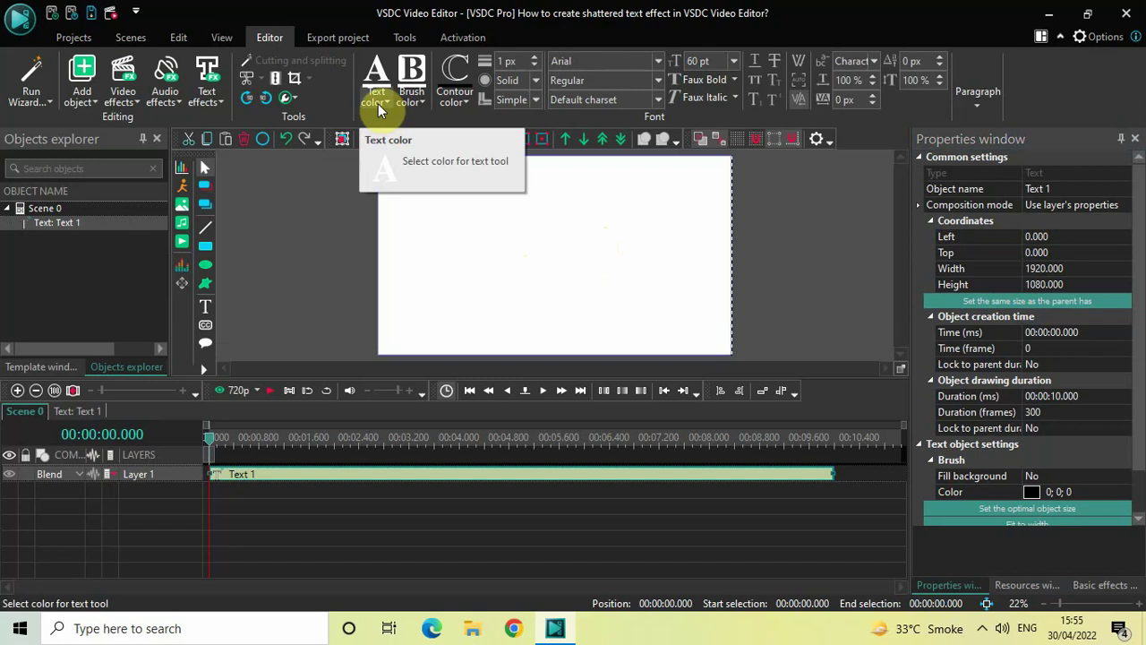
{"action": "left_click", "coordinate": [378, 104]}
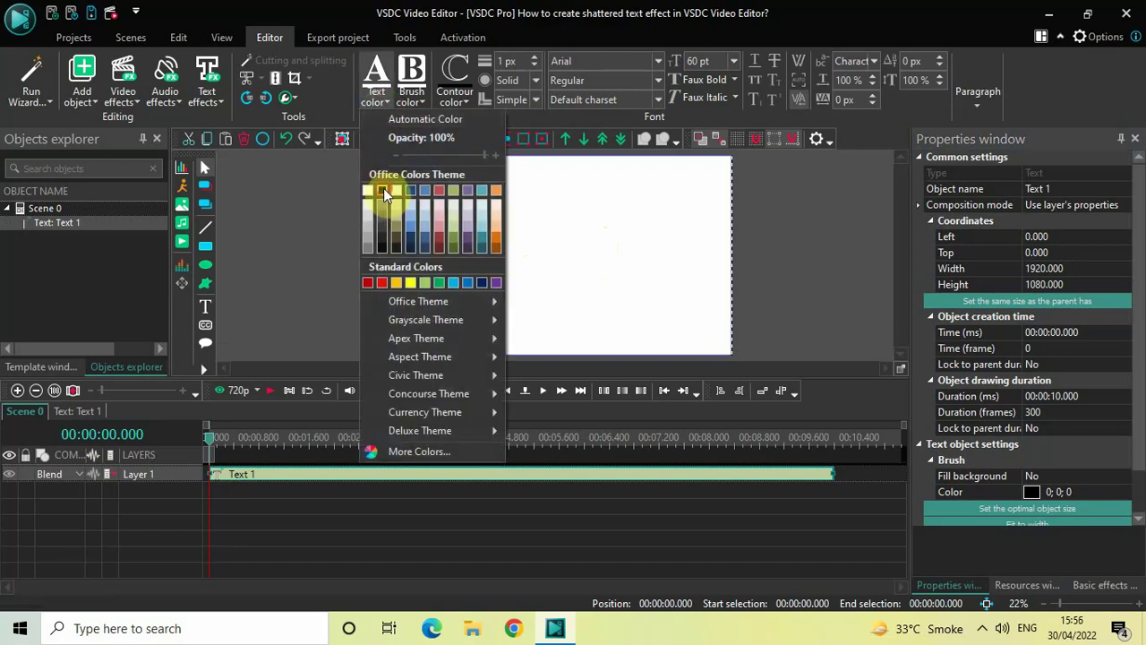
{"action": "left_click", "coordinate": [383, 196]}
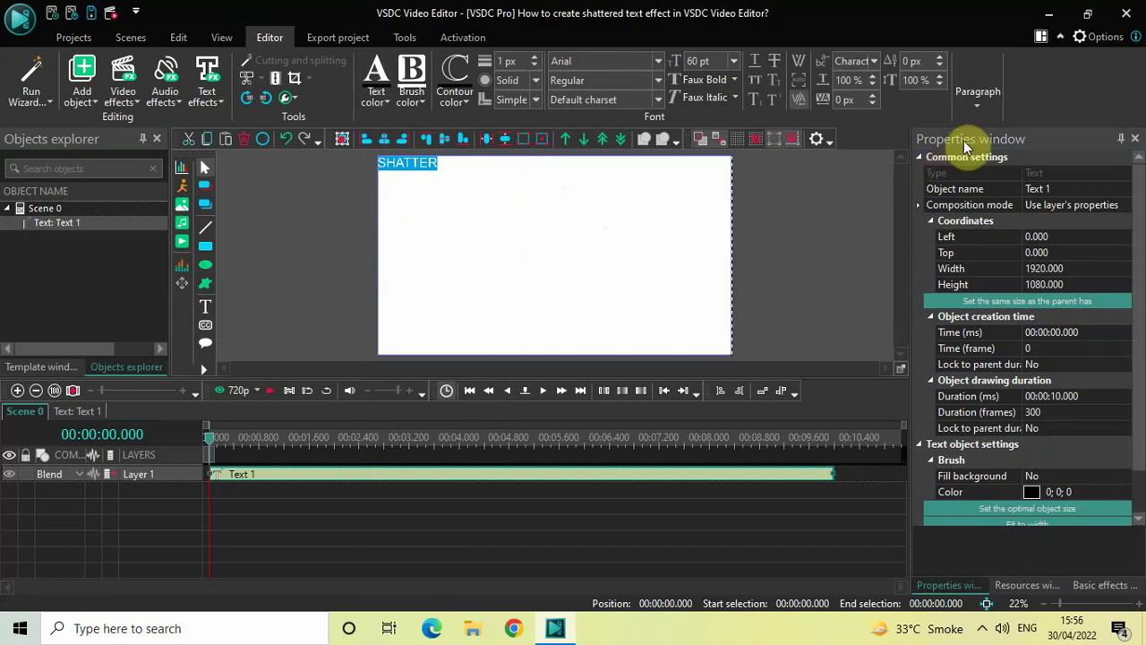
Centre SHATTER horizontally and vertically in the scene.
{"action": "left_click", "coordinate": [981, 101]}
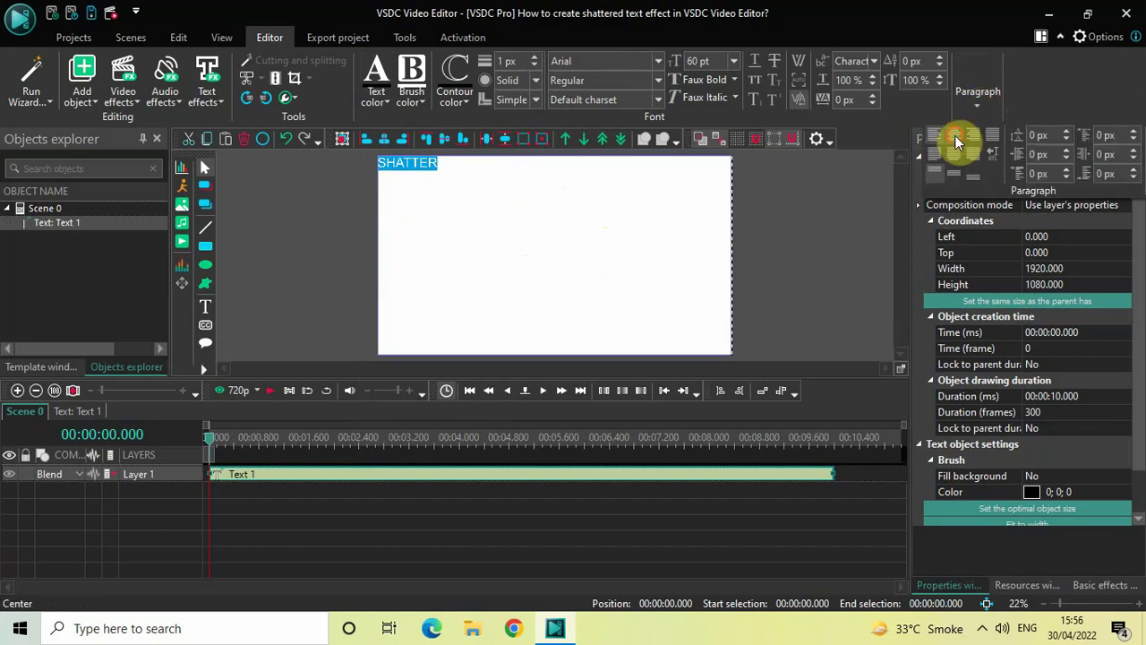
{"action": "left_click", "coordinate": [955, 136]}
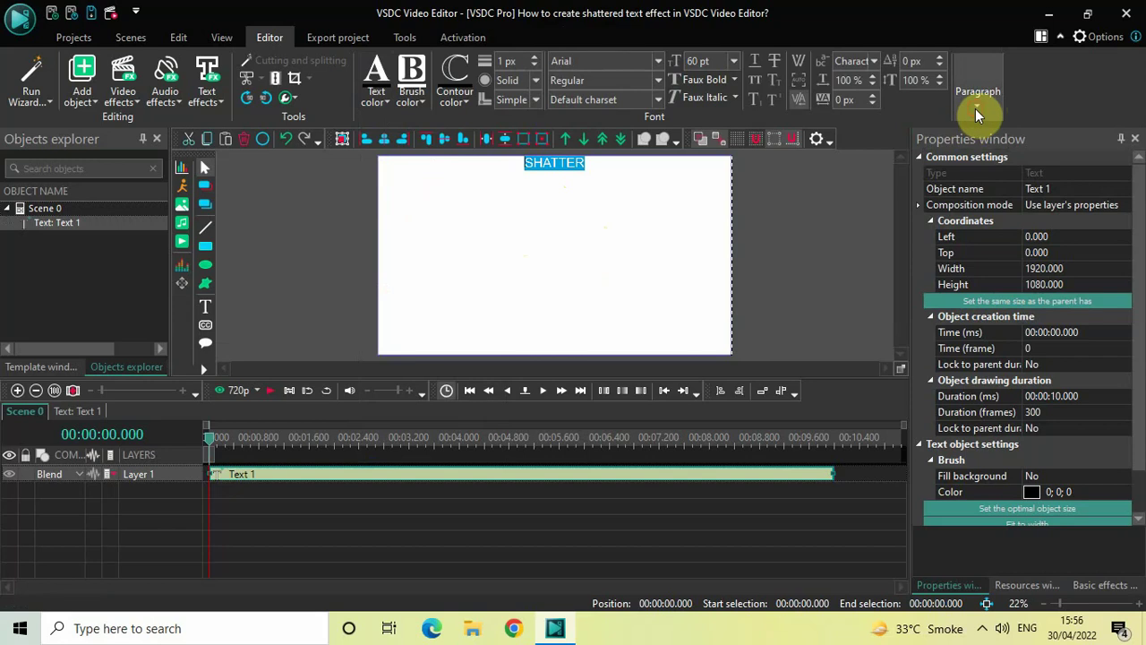
{"action": "left_click", "coordinate": [975, 108]}
{"action": "left_click", "coordinate": [957, 176]}
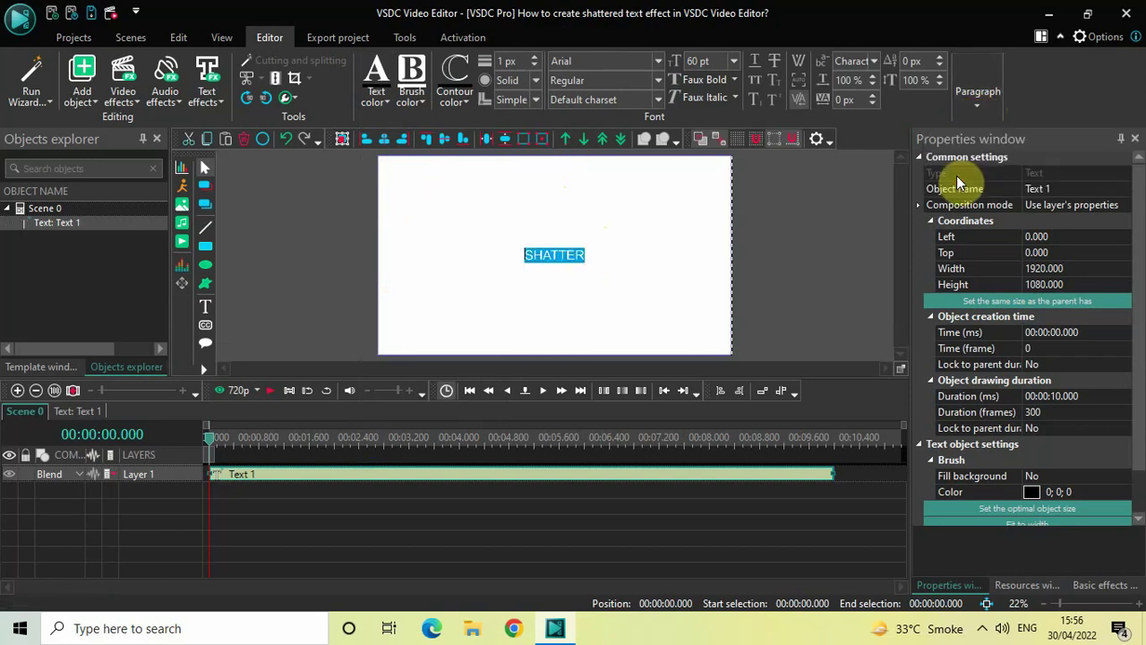
Set the text font to Montserrat Black at 300 pt and finish editing.
{"action": "left_click", "coordinate": [615, 60]}
{"action": "key", "text": "BackSpace"}
{"action": "type", "text": "Montserrat Black"}
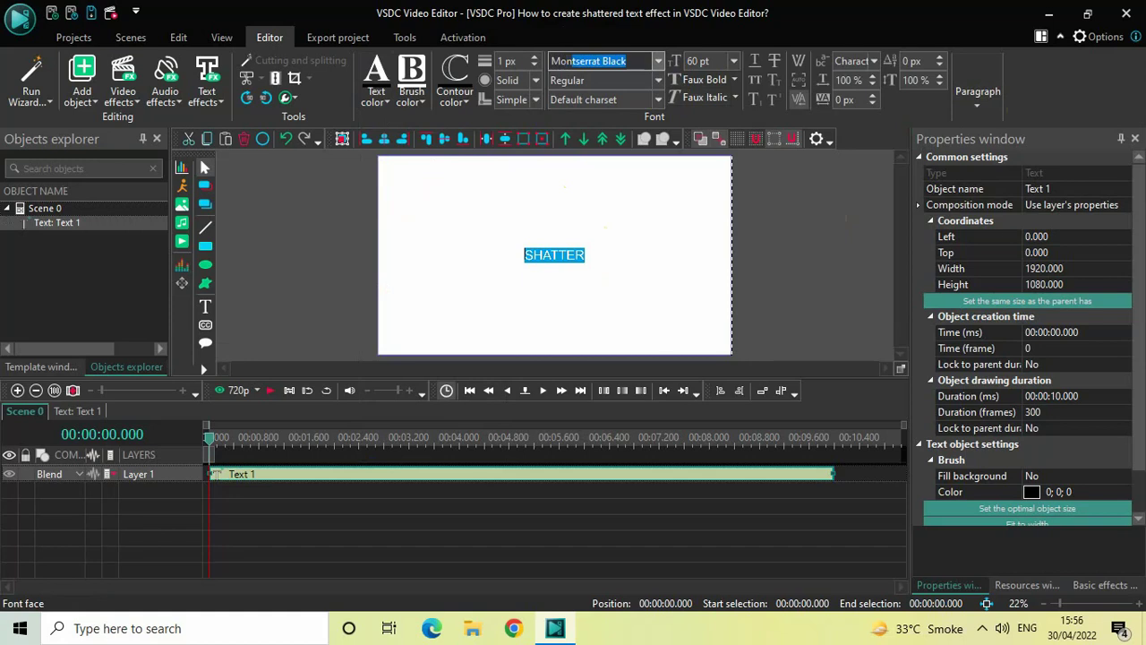
{"action": "key", "text": "End"}
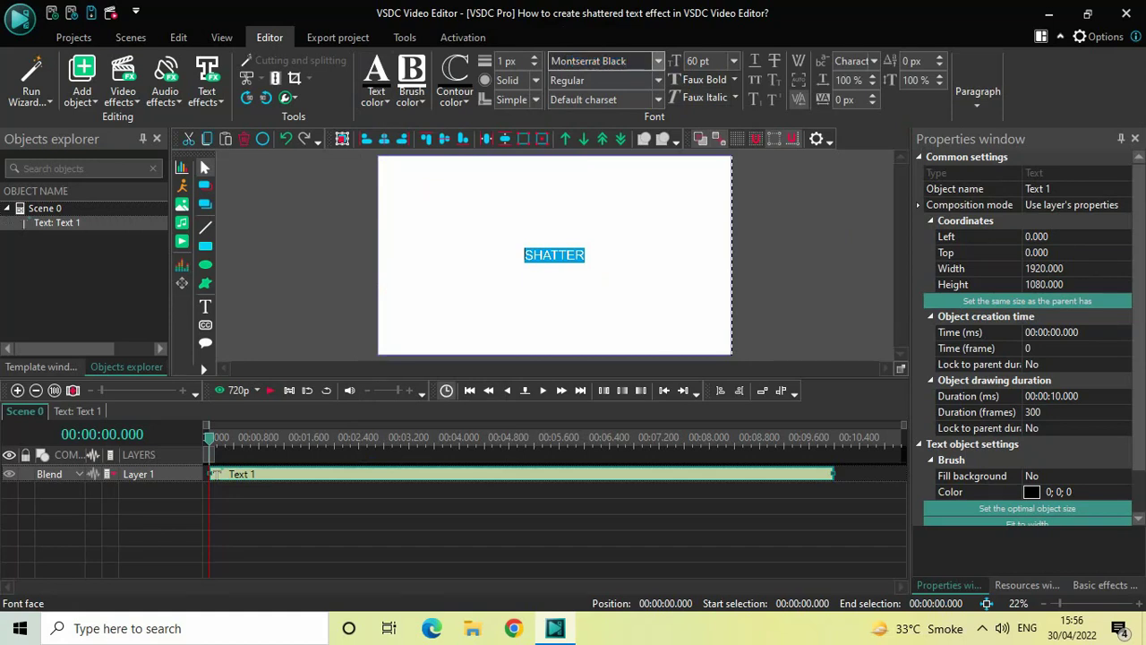
{"action": "key", "text": "Return"}
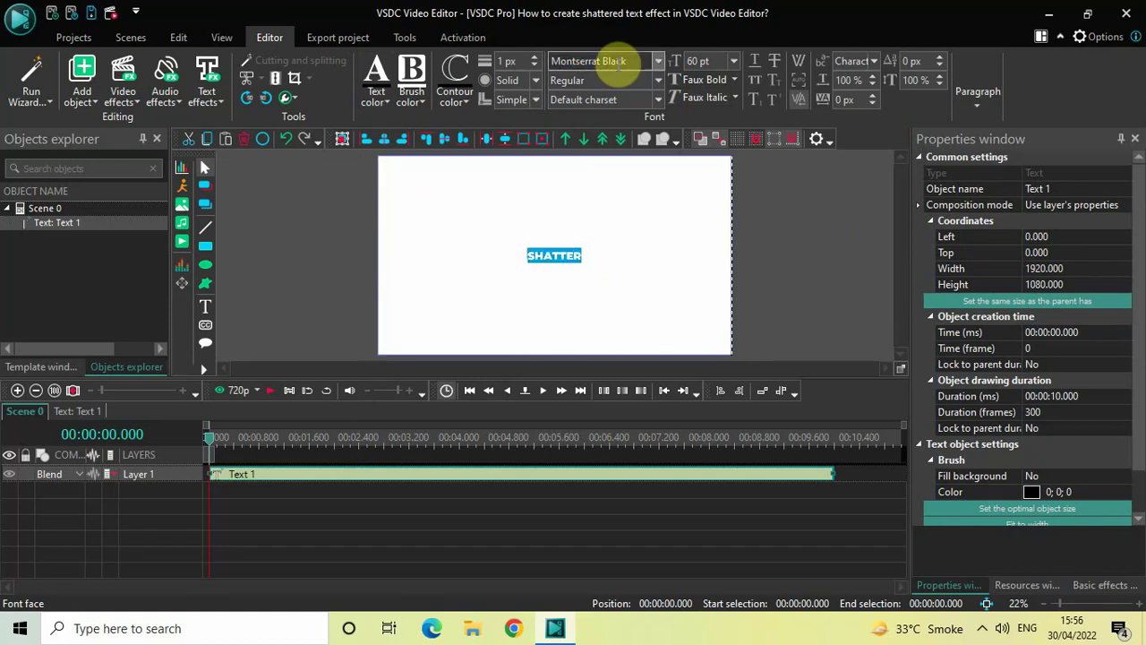
{"action": "left_click", "coordinate": [717, 63]}
{"action": "key", "text": "BackSpace"}
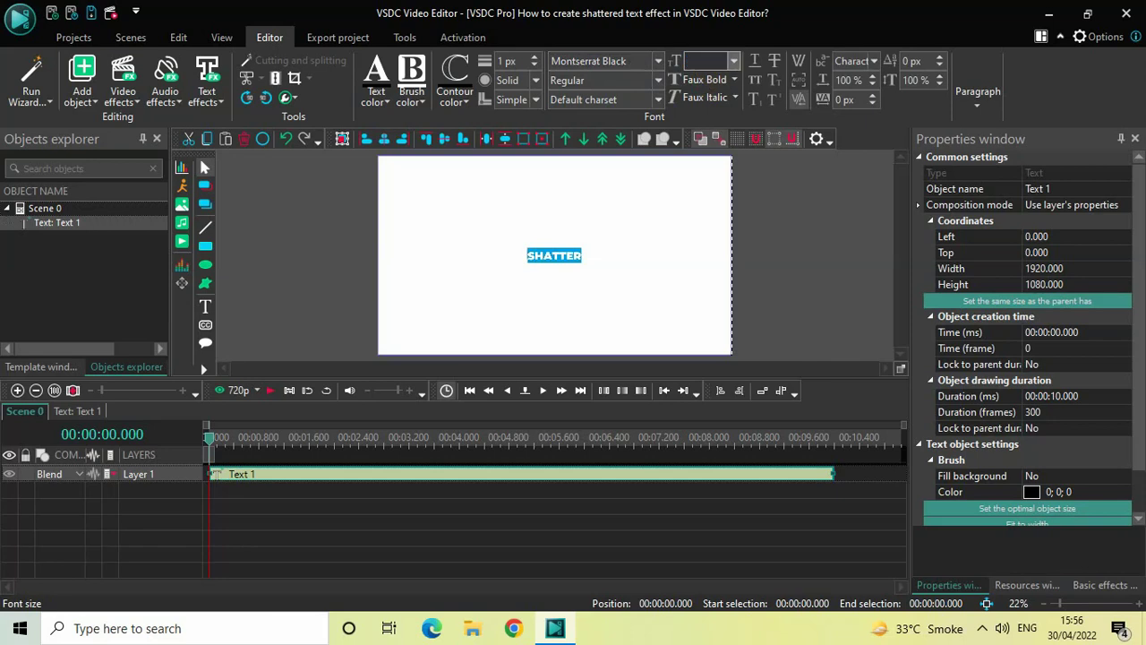
{"action": "type", "text": "300"}
{"action": "key", "text": "Return"}
{"action": "left_click", "coordinate": [788, 276]}
{"action": "left_click", "coordinate": [546, 482]}
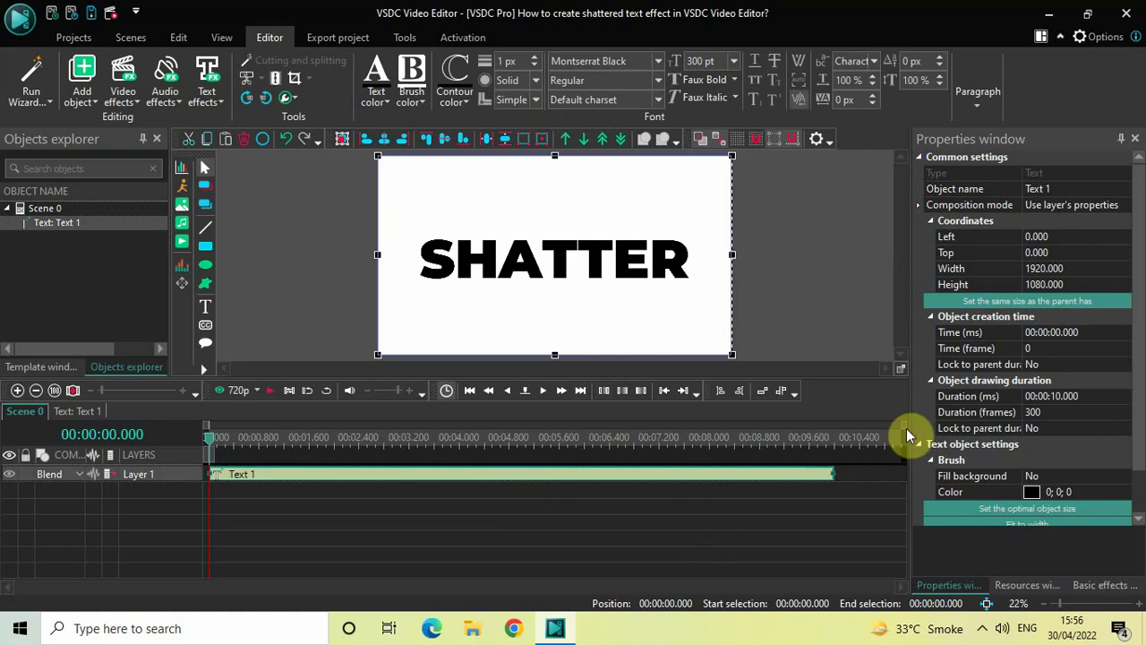
Set Text 1's duration to 00:00:05.000 and open the clip's inner timeline.
{"action": "left_click", "coordinate": [959, 397]}
{"action": "left_click", "coordinate": [1097, 399]}
{"action": "key", "text": "BackSpace"}
{"action": "key", "text": "BackSpace"}
{"action": "key", "text": "BackSpace"}
{"action": "key", "text": "BackSpace"}
{"action": "key", "text": "BackSpace"}
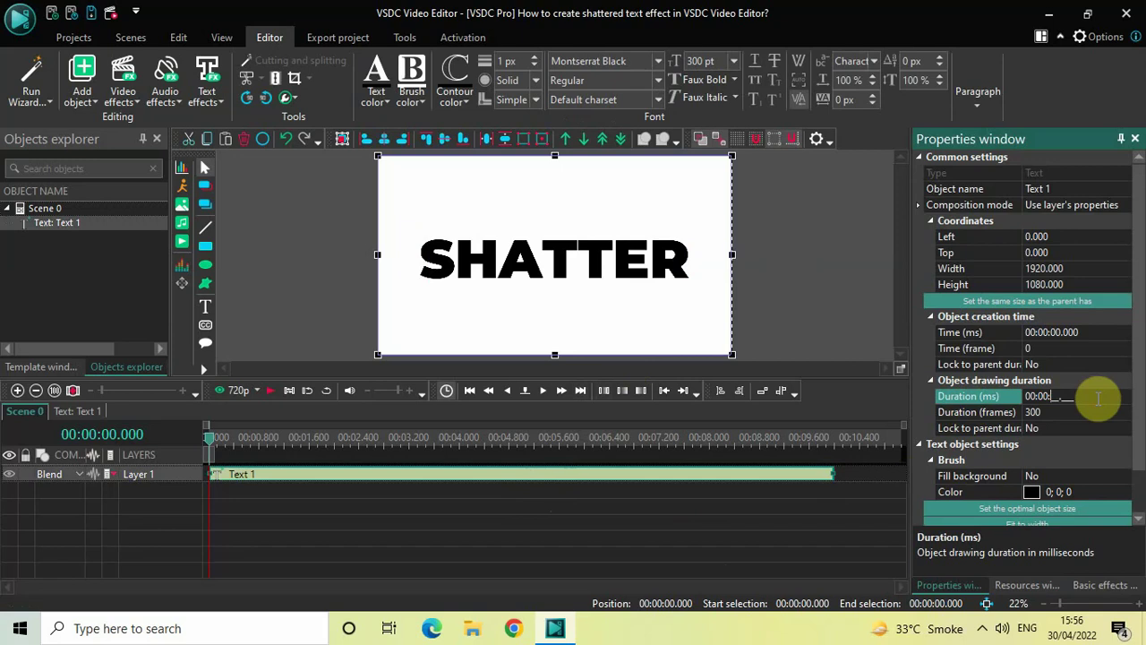
{"action": "type", "text": "05.000"}
{"action": "key", "text": "Return"}
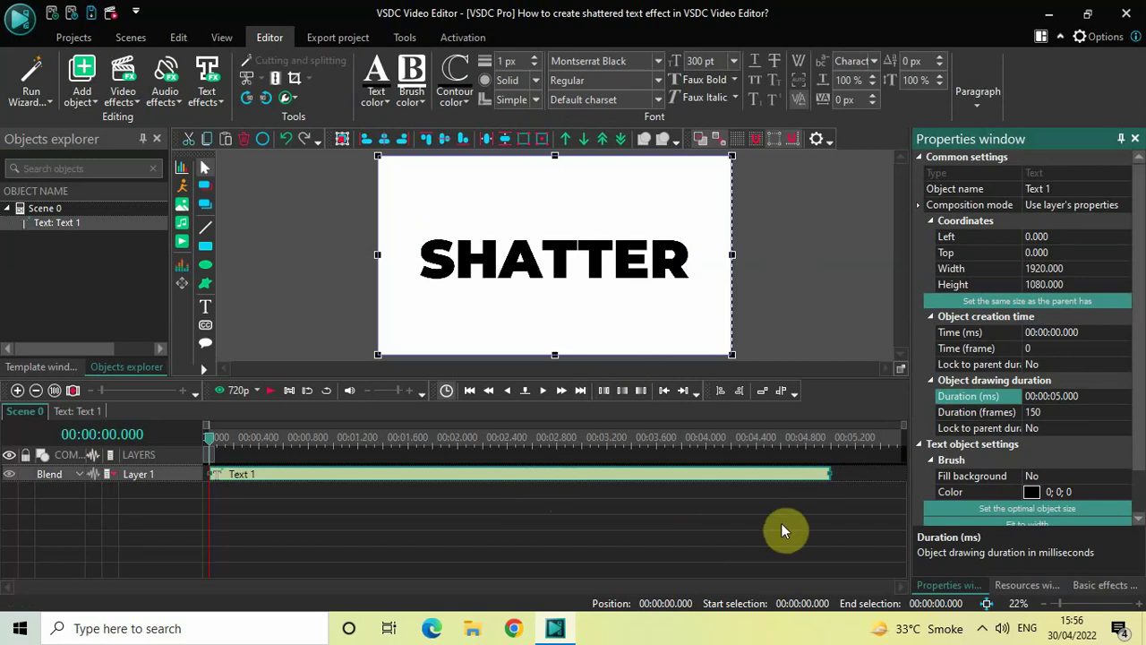
{"action": "double_click", "coordinate": [562, 479]}
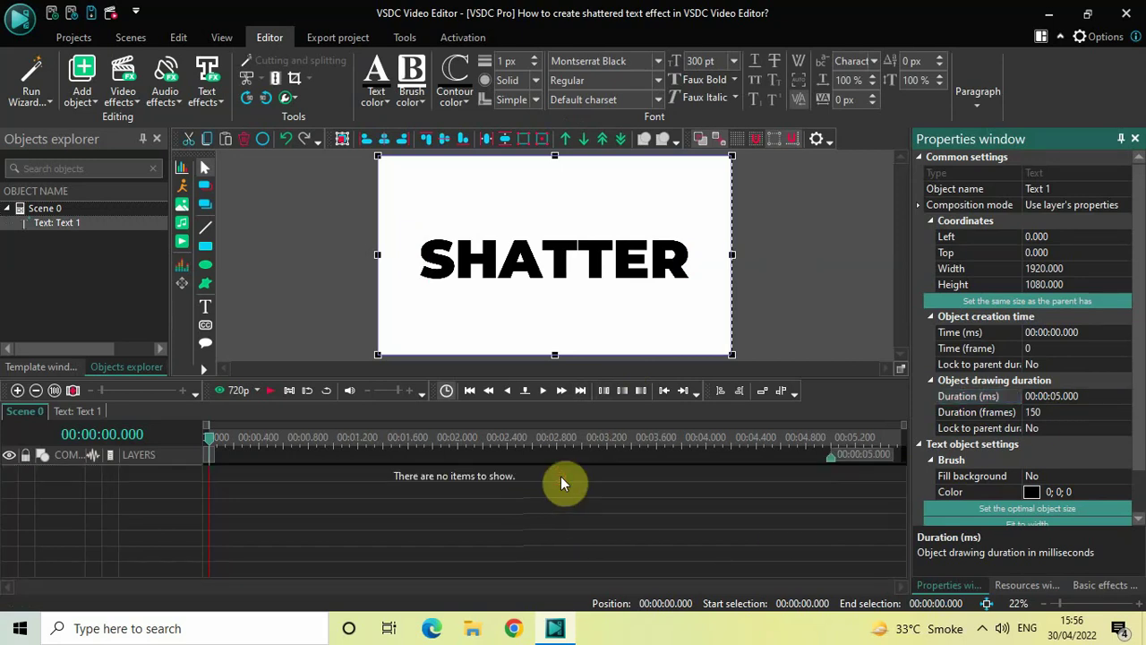
Add a Shattered glass transition effect to the text with default position settings.
{"action": "left_click", "coordinate": [132, 94]}
{"action": "mouse_move", "coordinate": [187, 274]}
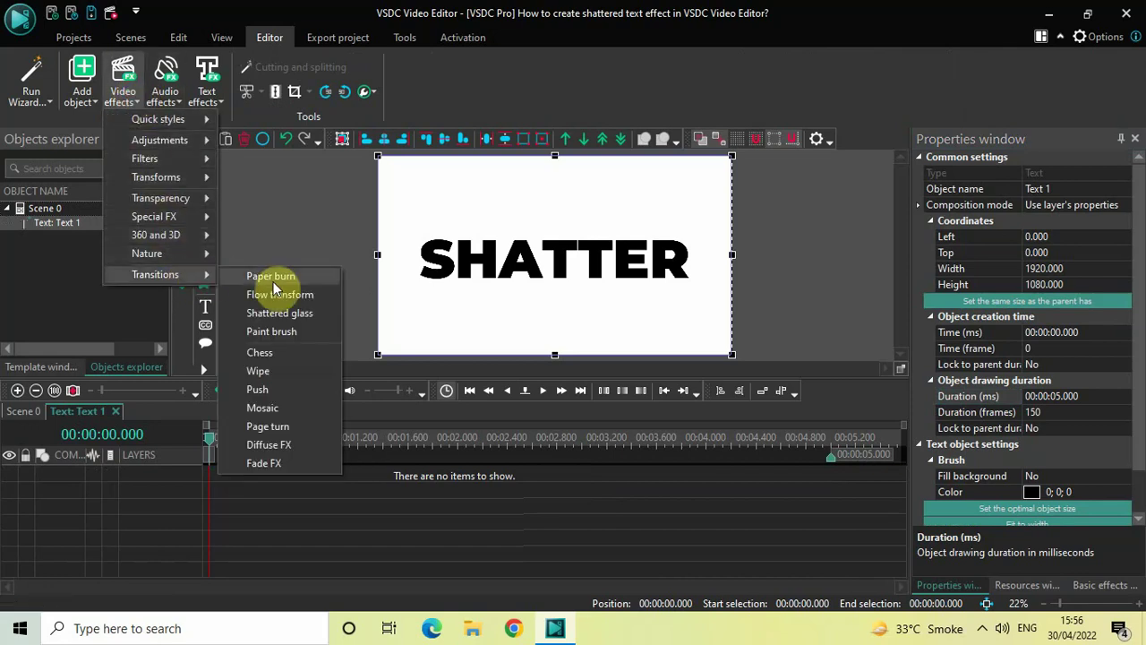
{"action": "left_click", "coordinate": [308, 313]}
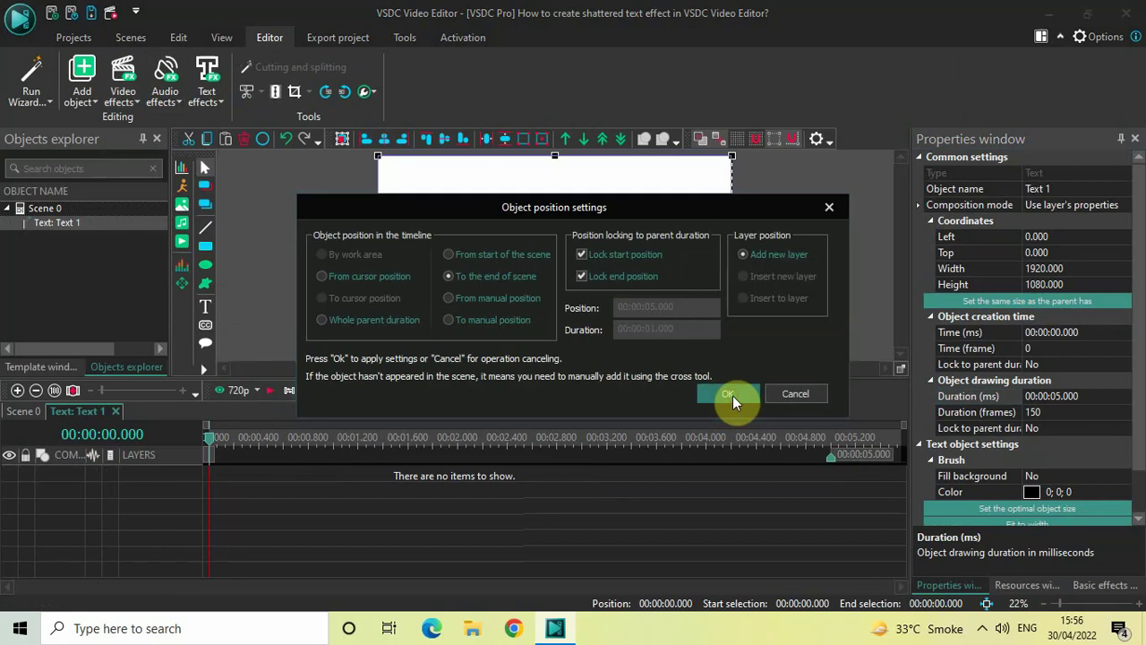
{"action": "left_click", "coordinate": [729, 395]}
{"action": "left_click", "coordinate": [739, 474]}
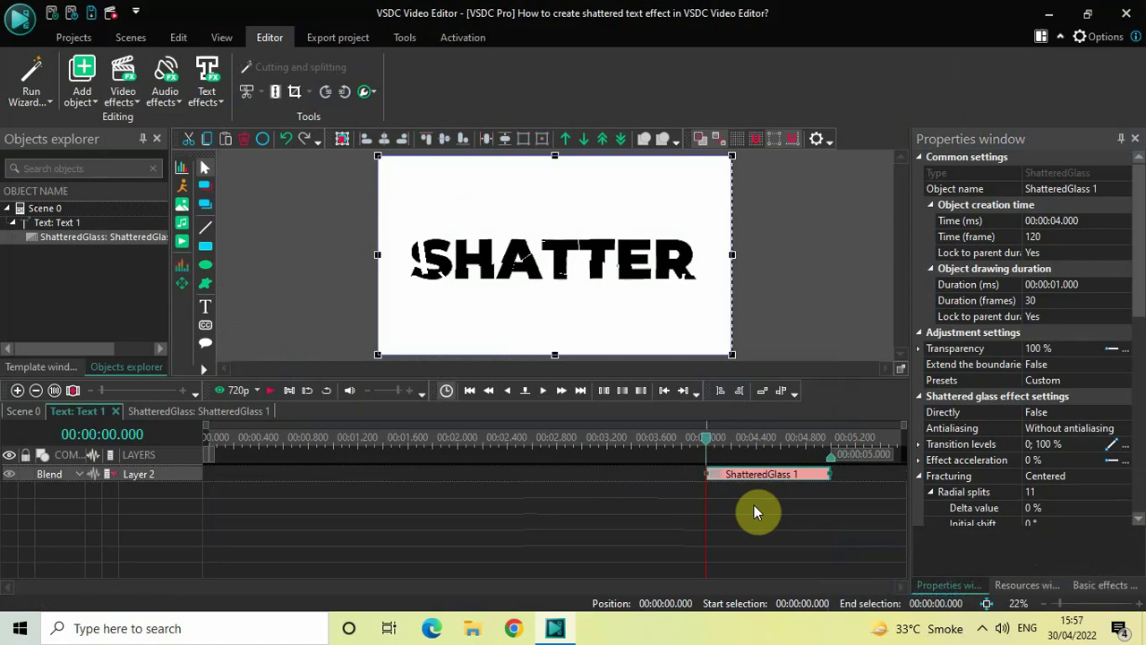
Set the ShatteredGlass 1 effect's duration to 2.5 seconds (2500 ms).
{"action": "left_click", "coordinate": [961, 283]}
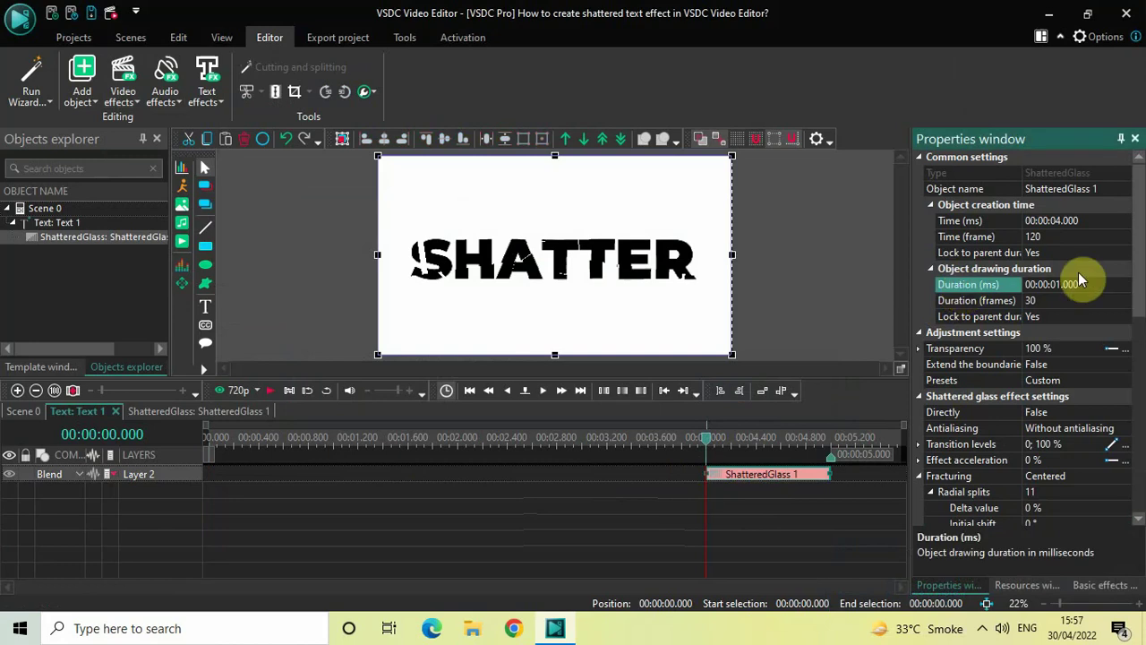
{"action": "left_click", "coordinate": [1105, 284]}
{"action": "key", "text": "BackSpace"}
{"action": "key", "text": "BackSpace"}
{"action": "key", "text": "BackSpace"}
{"action": "key", "text": "BackSpace"}
{"action": "key", "text": "BackSpace"}
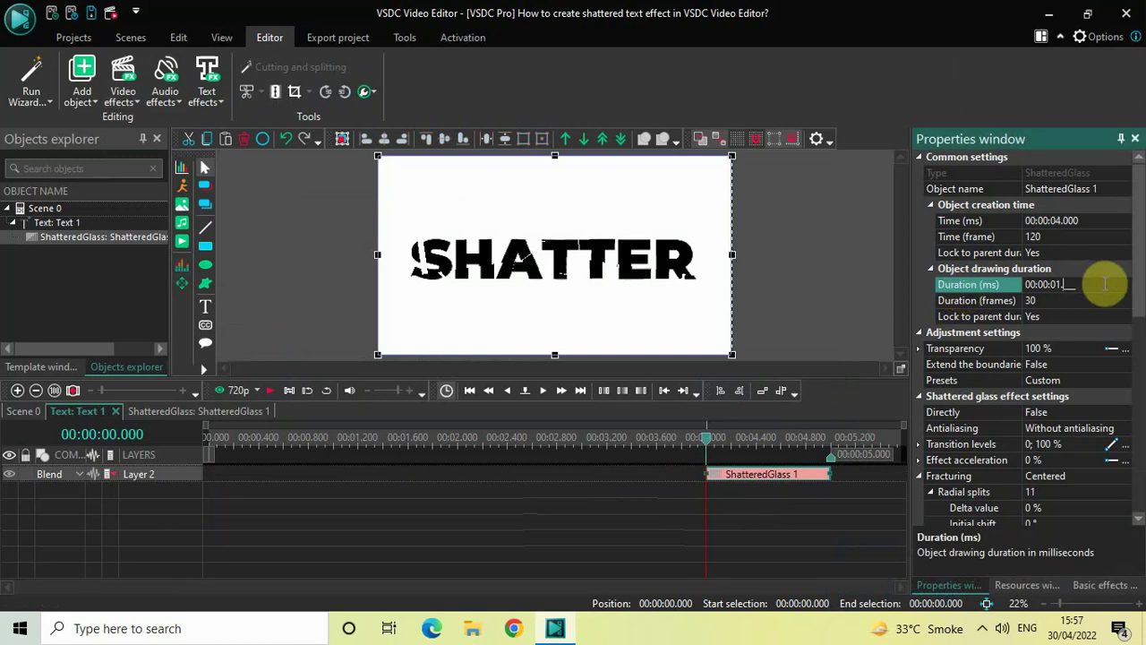
{"action": "type", "text": "2500"}
{"action": "key", "text": "Return"}
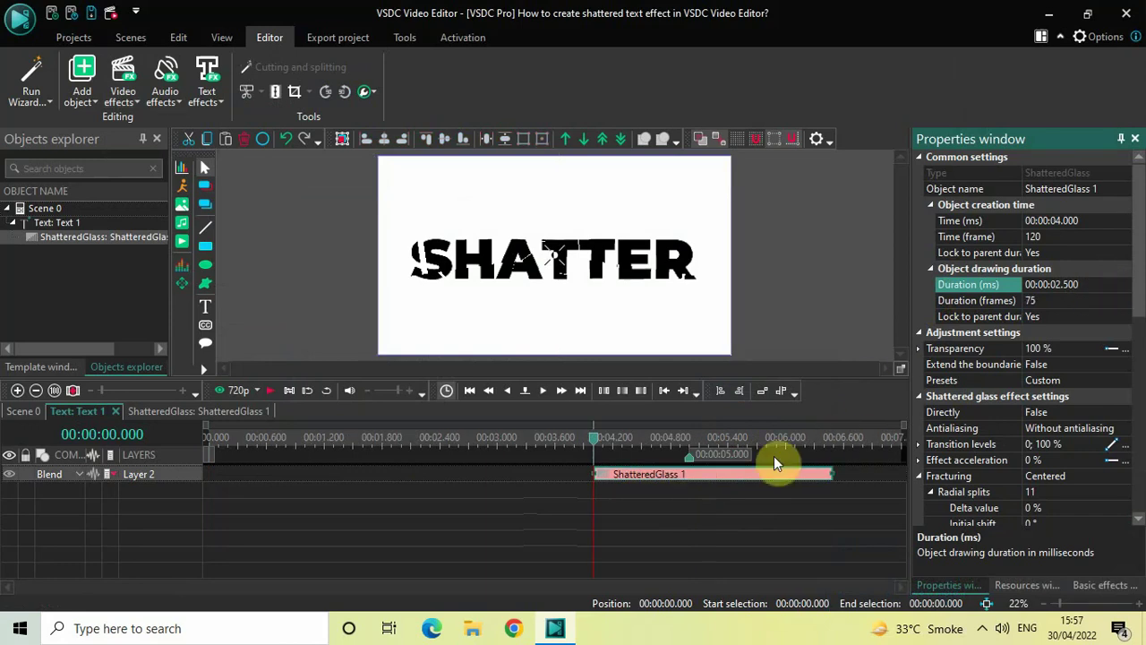
Move ShatteredGlass 1 to start at 2.500 s and place the playhead there.
{"action": "left_click_drag", "start_coordinate": [708, 479], "coordinate": [512, 469]}
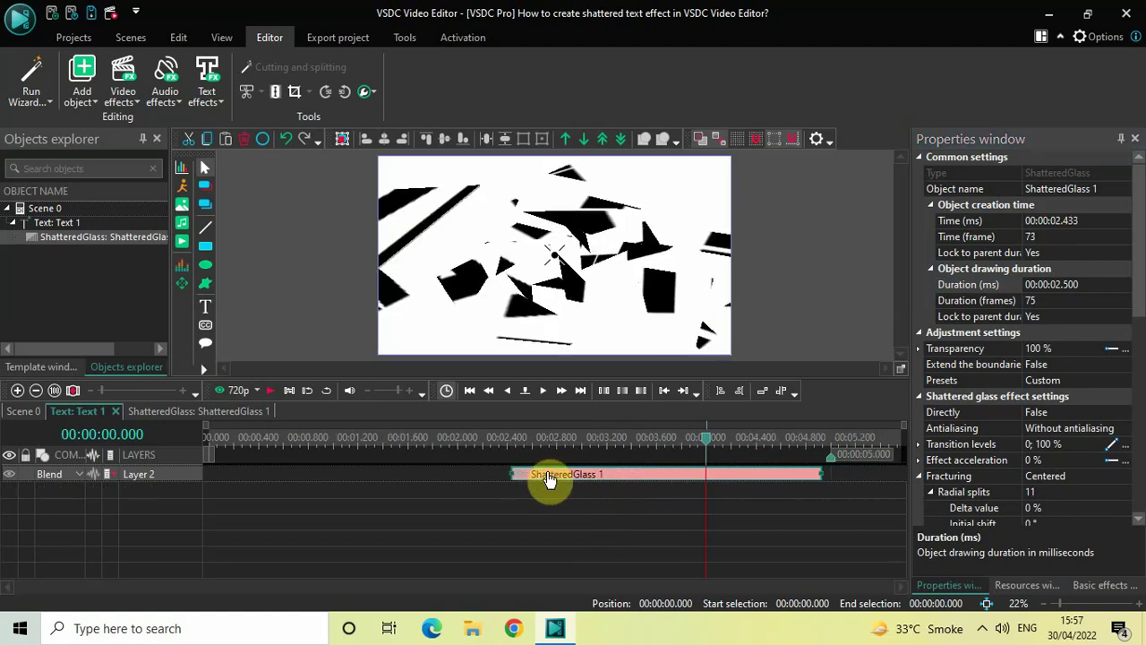
{"action": "left_click_drag", "start_coordinate": [551, 479], "coordinate": [559, 479]}
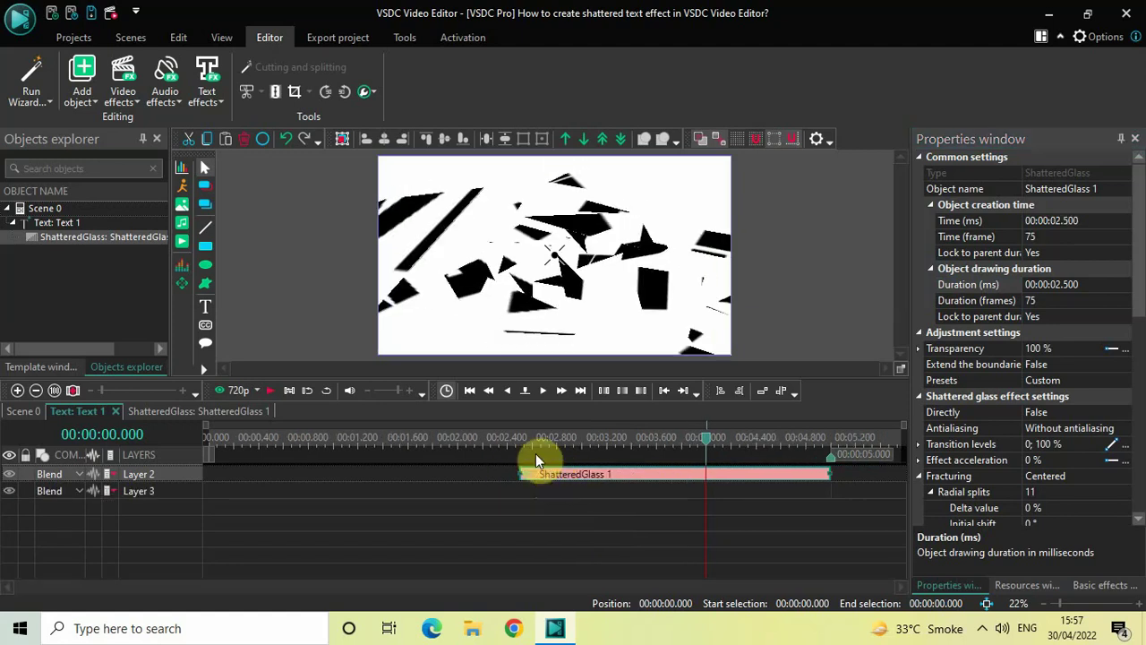
{"action": "left_click", "coordinate": [523, 444]}
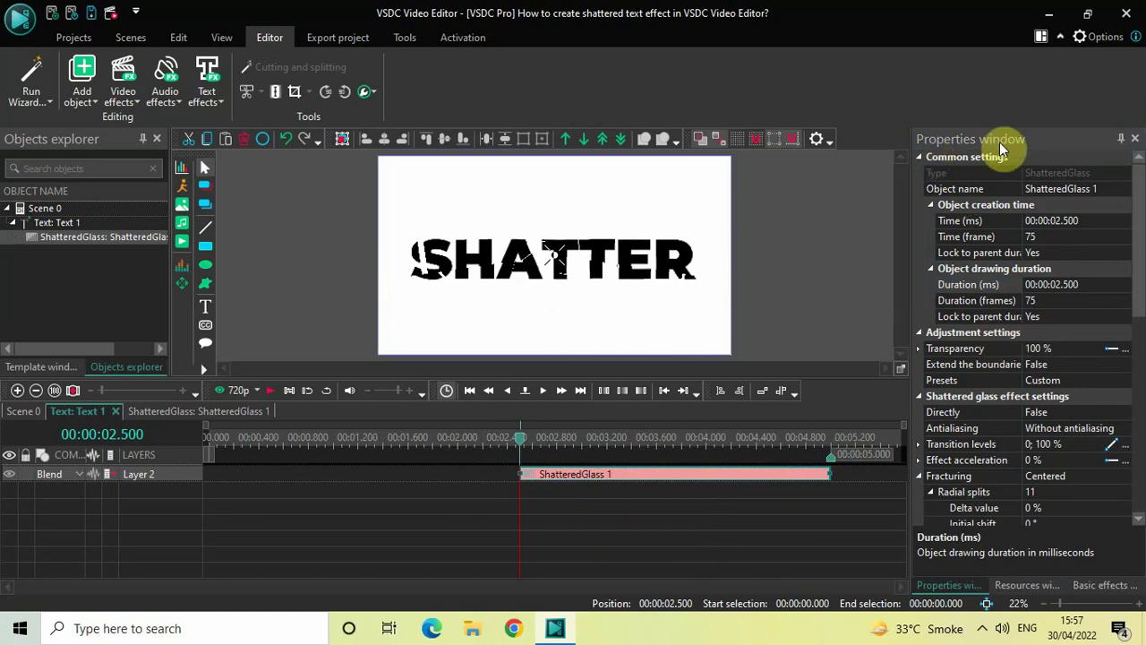
Apply preset 16. Fade-Out: Falling down center first to ShatteredGlass 1.
{"action": "left_click", "coordinate": [963, 380]}
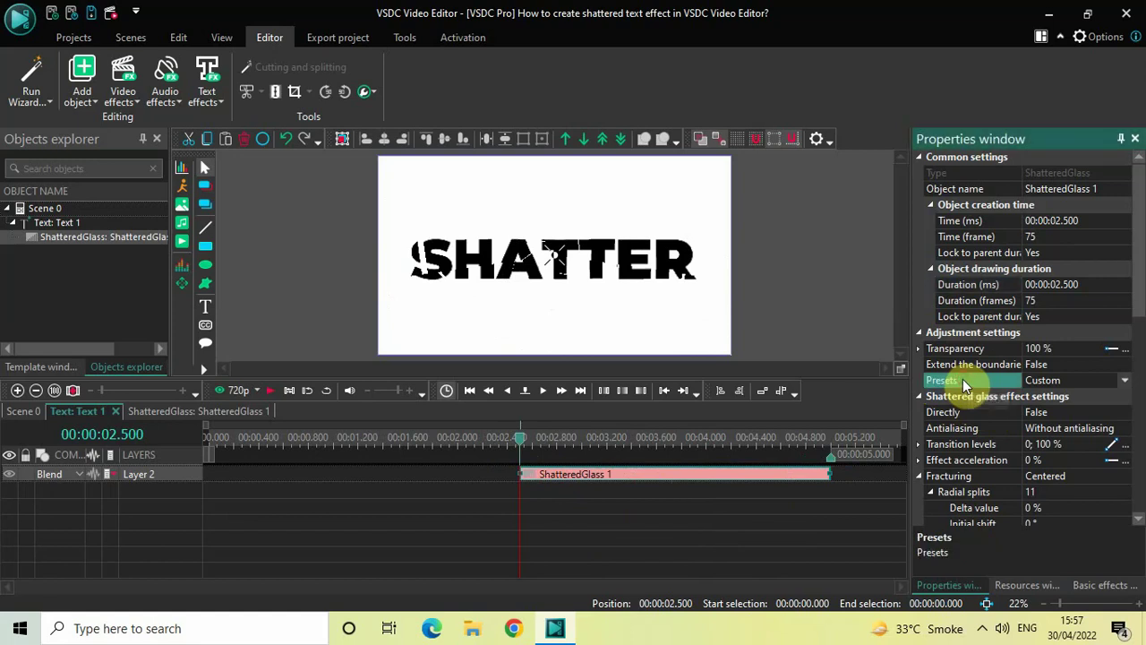
{"action": "left_click", "coordinate": [1126, 384]}
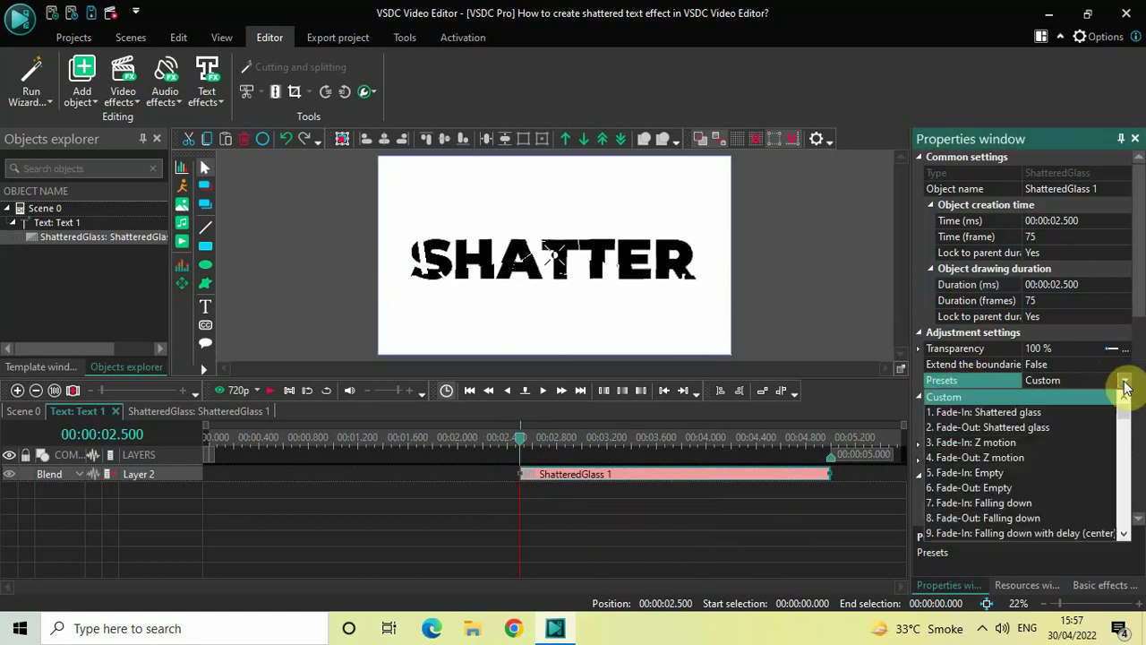
{"action": "left_click", "coordinate": [1126, 535]}
{"action": "left_click", "coordinate": [1125, 535]}
{"action": "left_click", "coordinate": [1126, 534]}
{"action": "left_click", "coordinate": [1125, 534]}
{"action": "left_click", "coordinate": [1125, 535]}
{"action": "left_click", "coordinate": [1125, 534]}
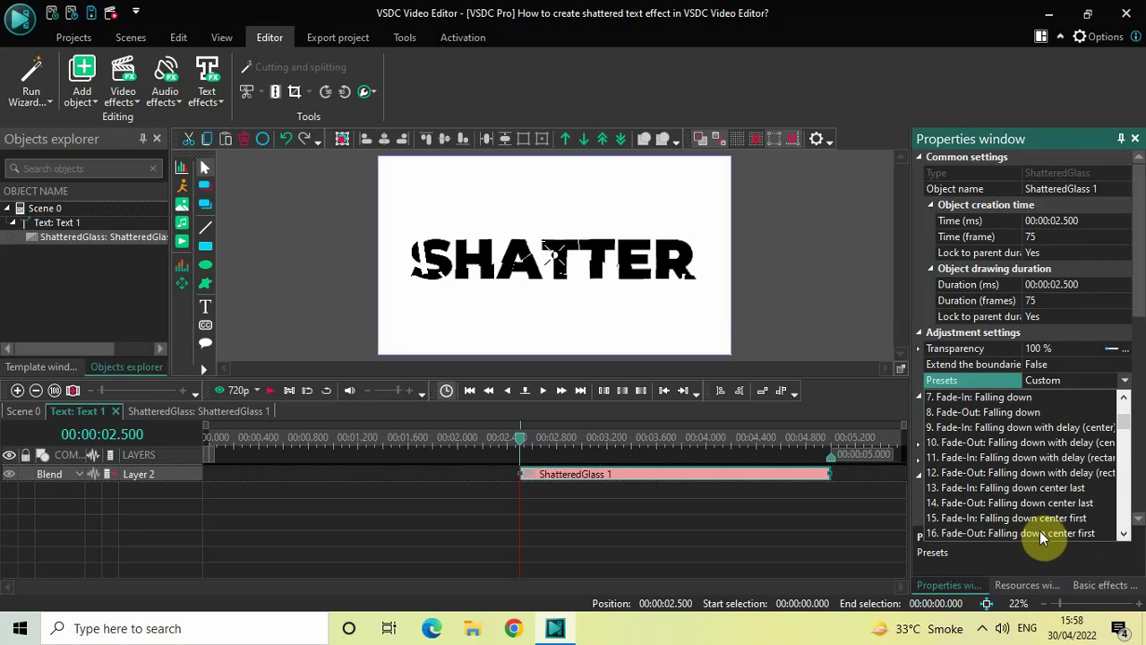
{"action": "left_click", "coordinate": [1040, 533]}
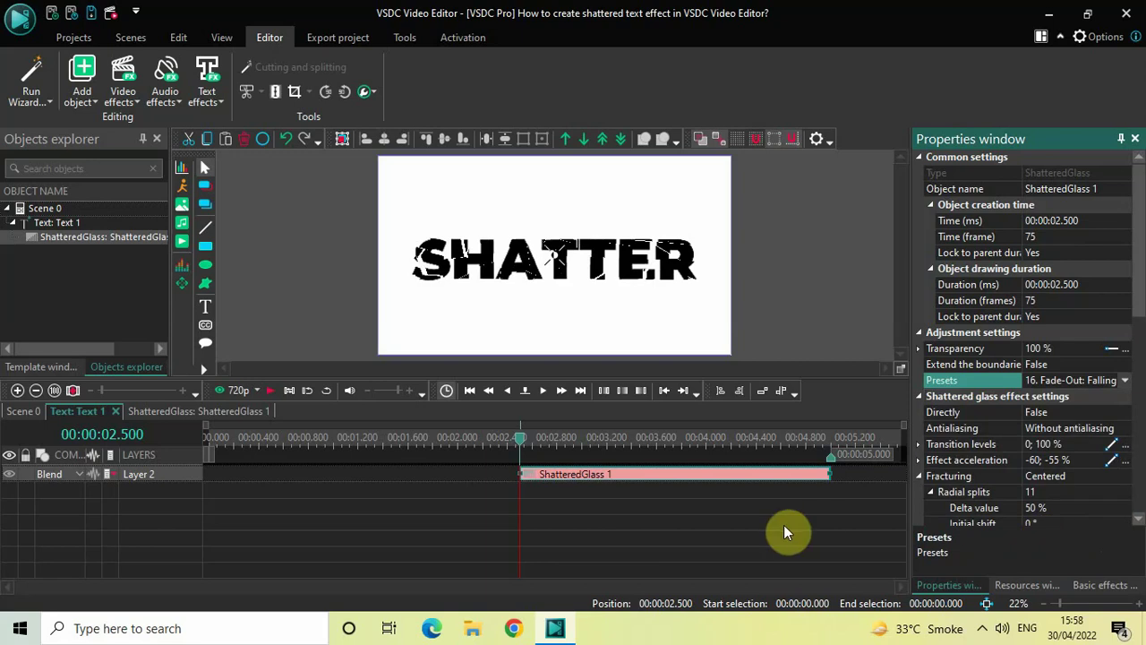
{"action": "left_click", "coordinate": [23, 412]}
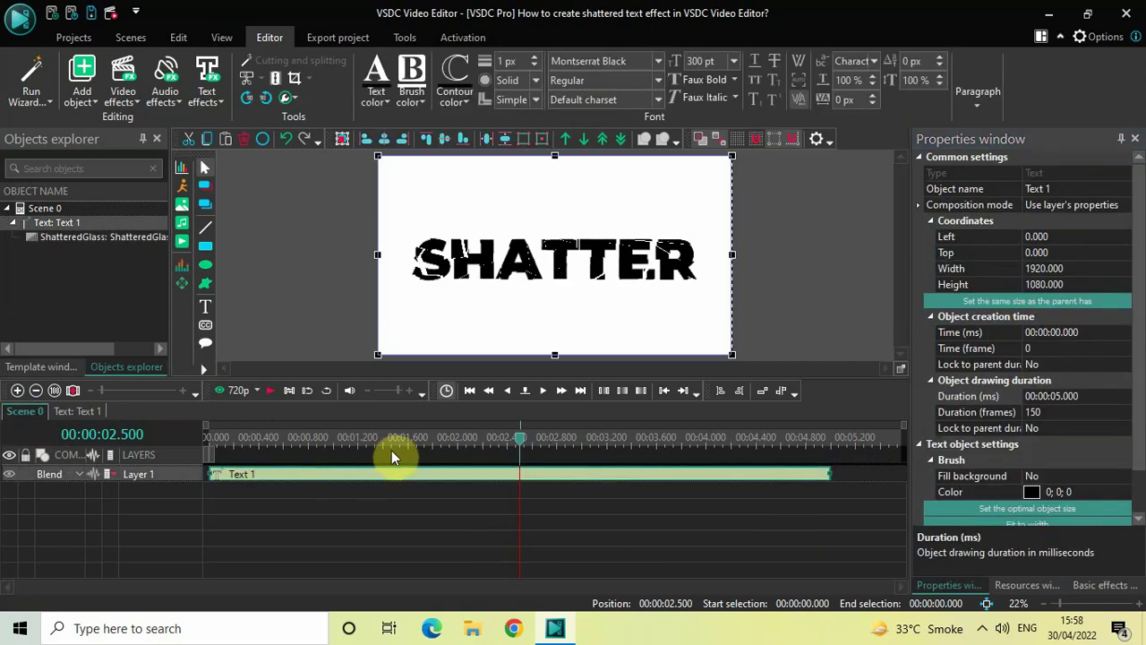
Preview the shatter twice from about 1.6 s, then rewind the playhead to the start.
{"action": "left_click", "coordinate": [413, 440]}
{"action": "key", "text": "space"}
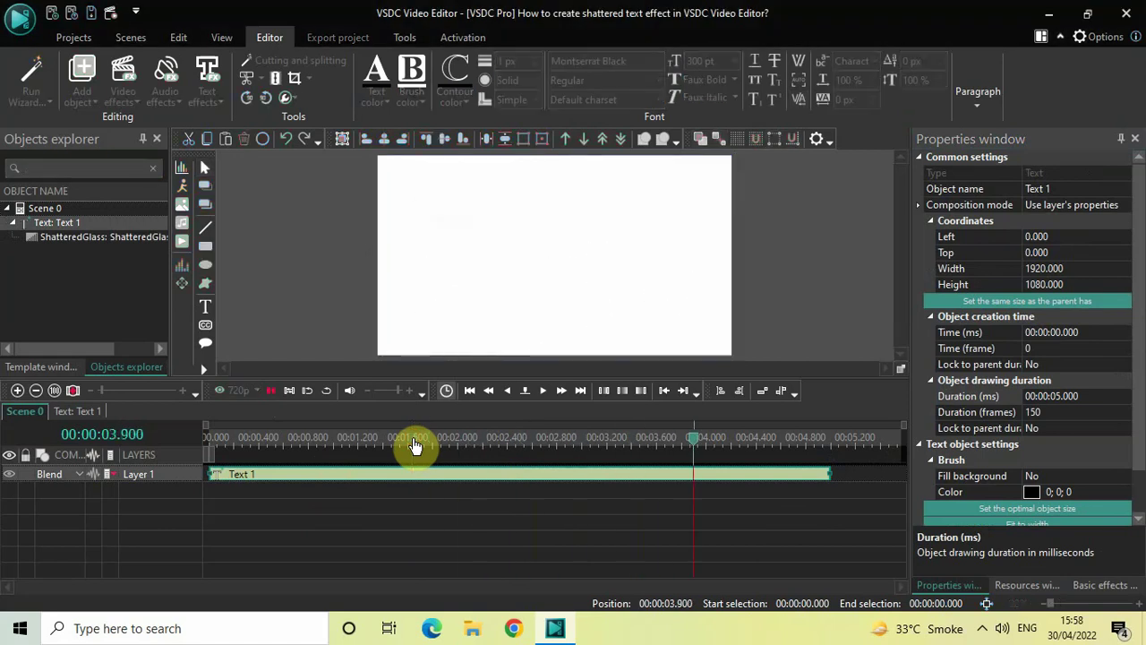
{"action": "key", "text": "space"}
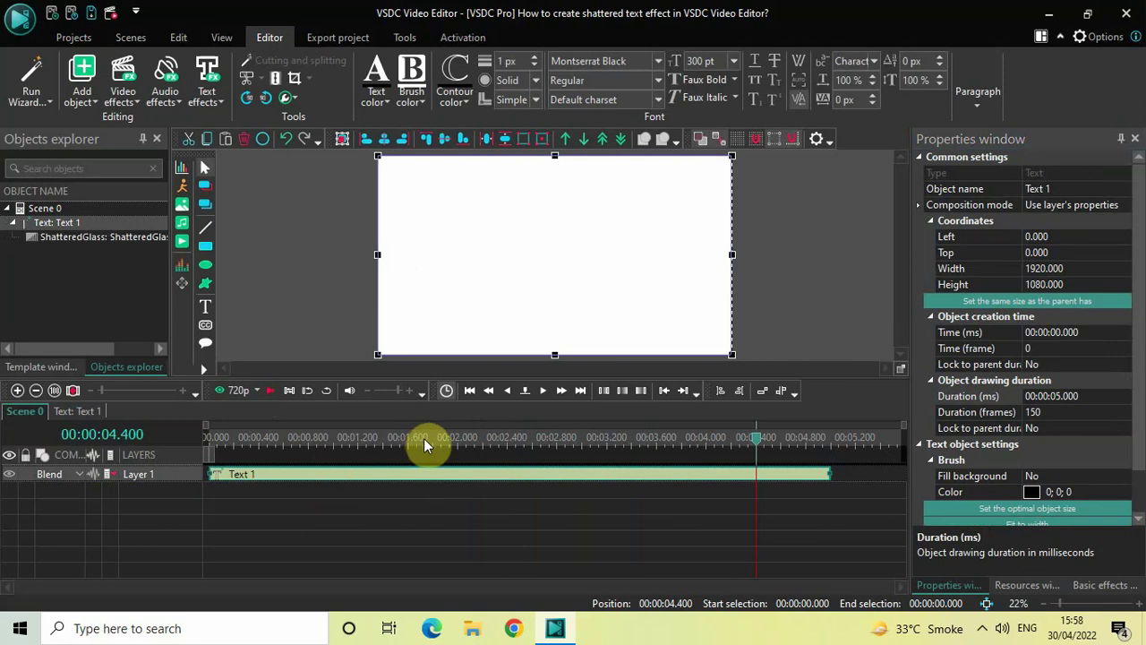
{"action": "left_click", "coordinate": [424, 437]}
{"action": "key", "text": "space"}
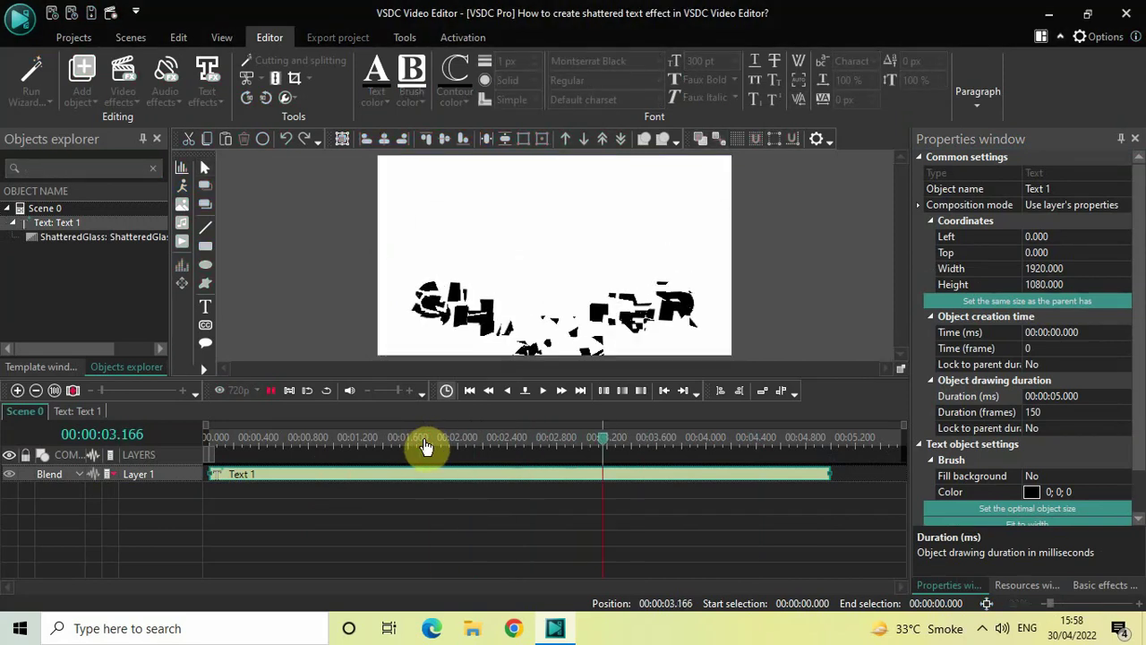
{"action": "key", "text": "space"}
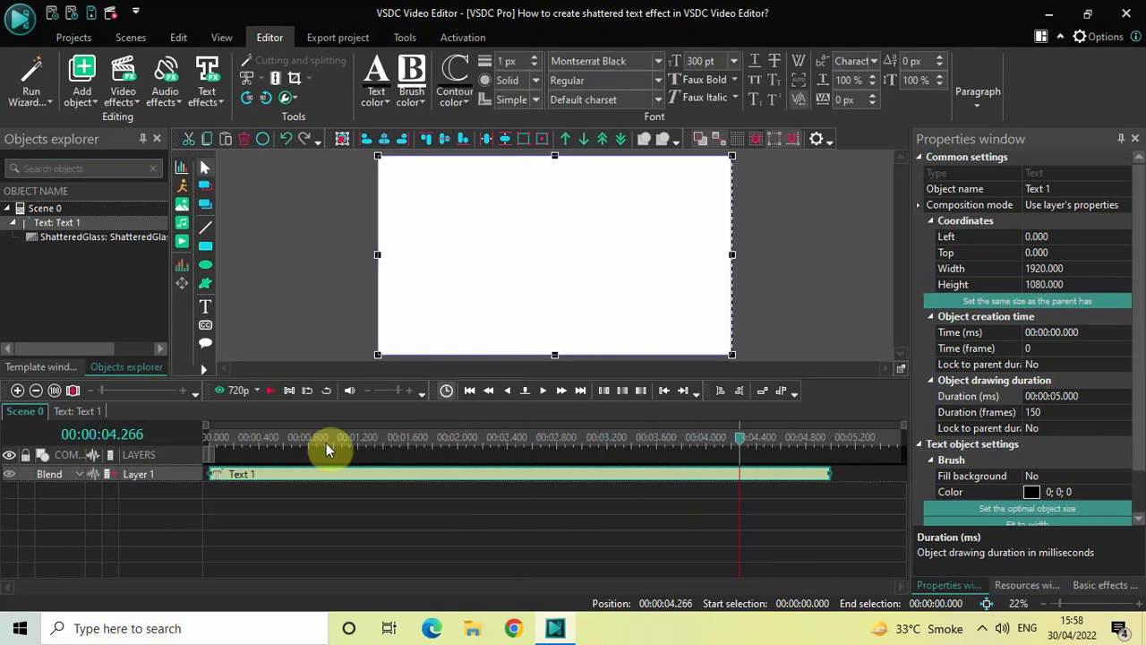
{"action": "left_click", "coordinate": [205, 433]}
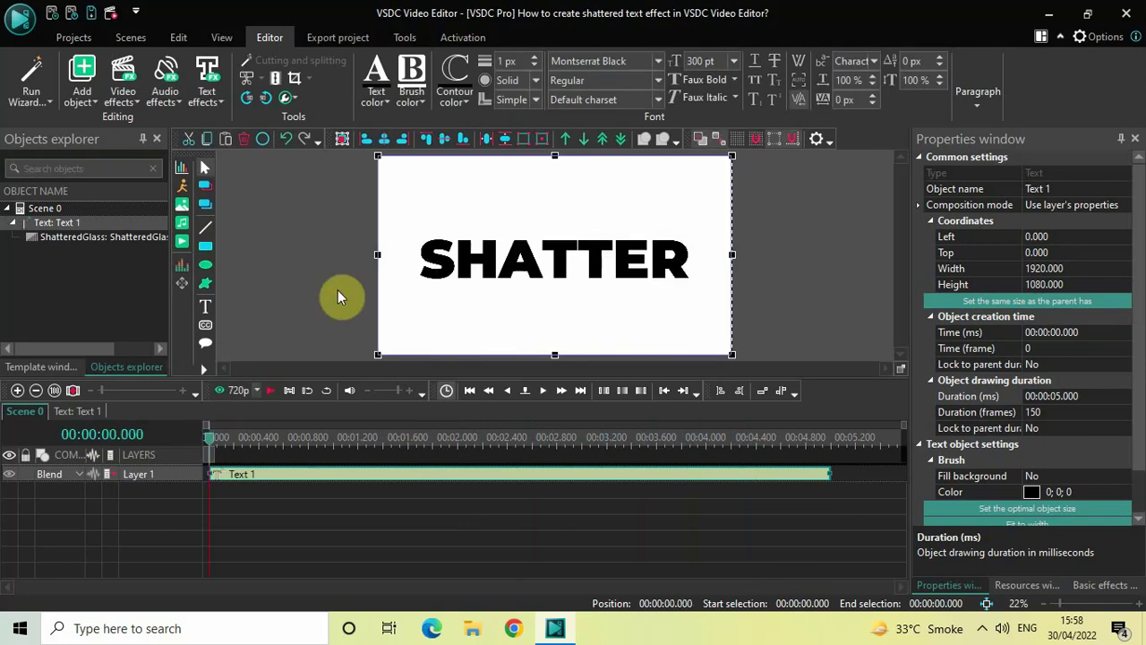
Add a sprite filling the full 1920x1080 frame and move its layer beneath Text 1.
{"action": "left_click", "coordinate": [321, 573]}
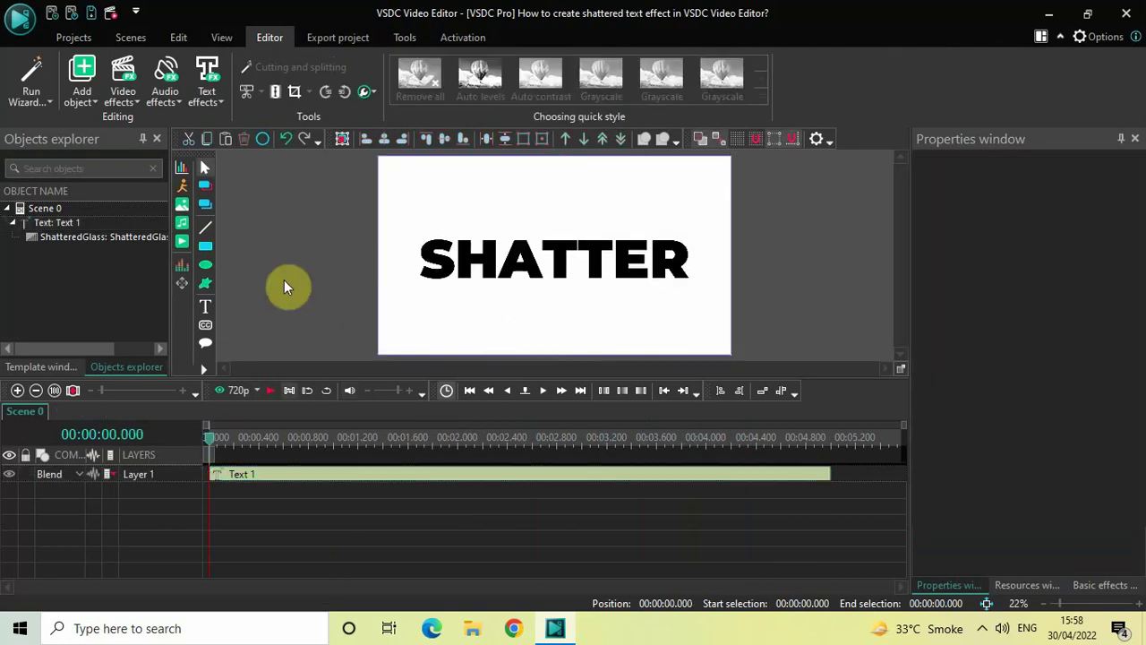
{"action": "left_click", "coordinate": [86, 93]}
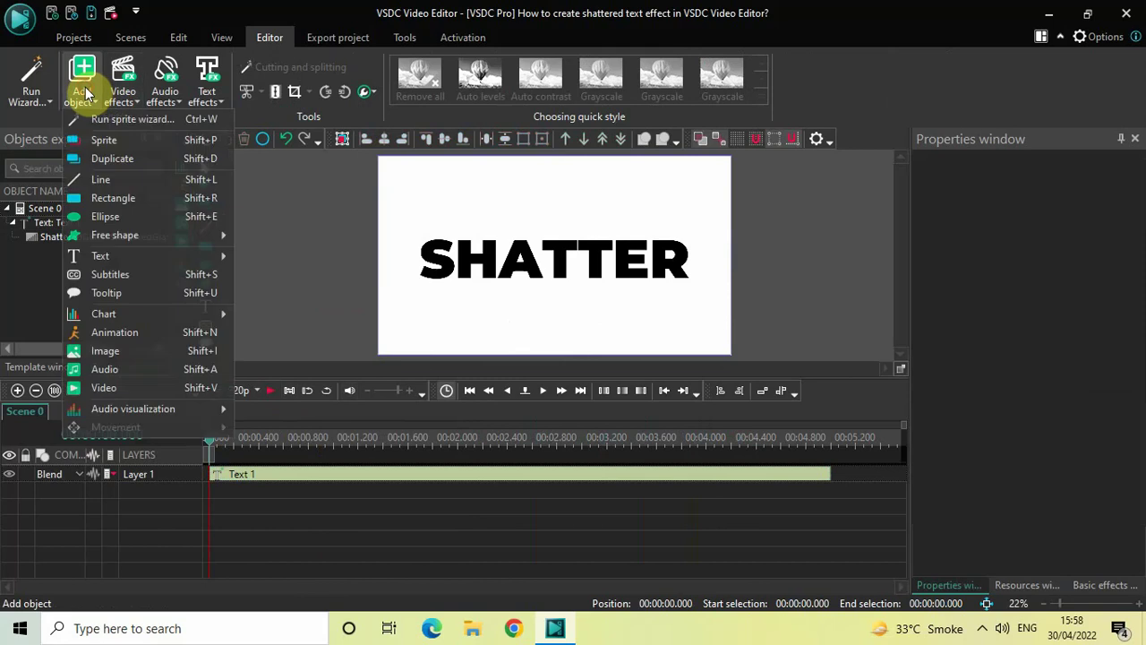
{"action": "left_click", "coordinate": [133, 138]}
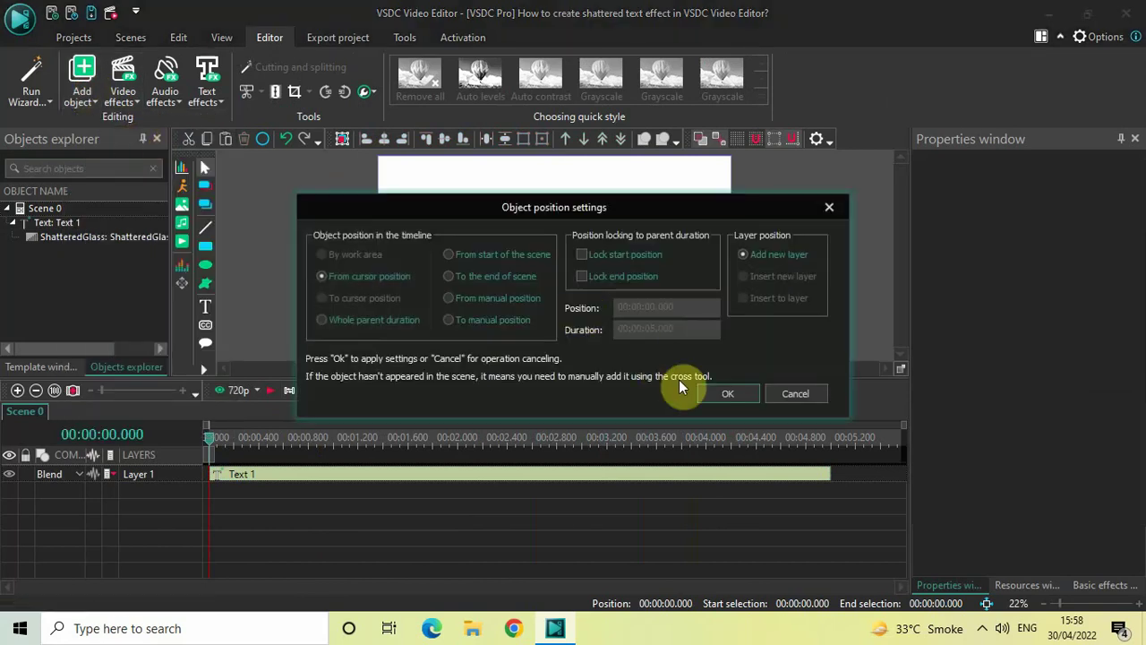
{"action": "left_click", "coordinate": [724, 394]}
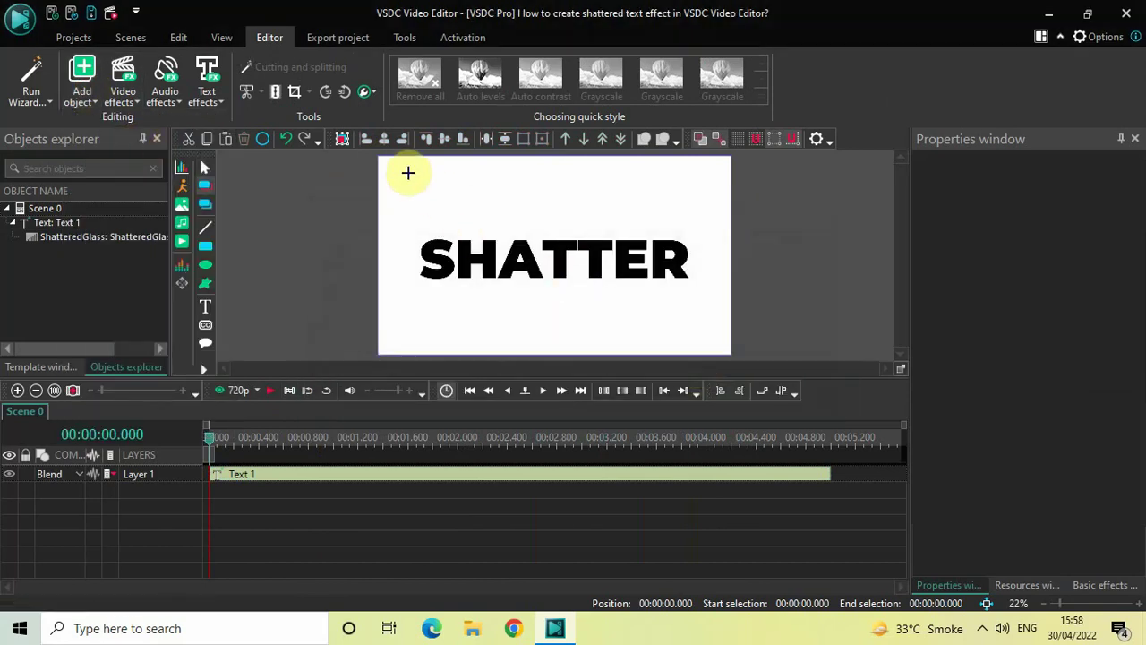
{"action": "left_click_drag", "start_coordinate": [404, 171], "coordinate": [681, 331]}
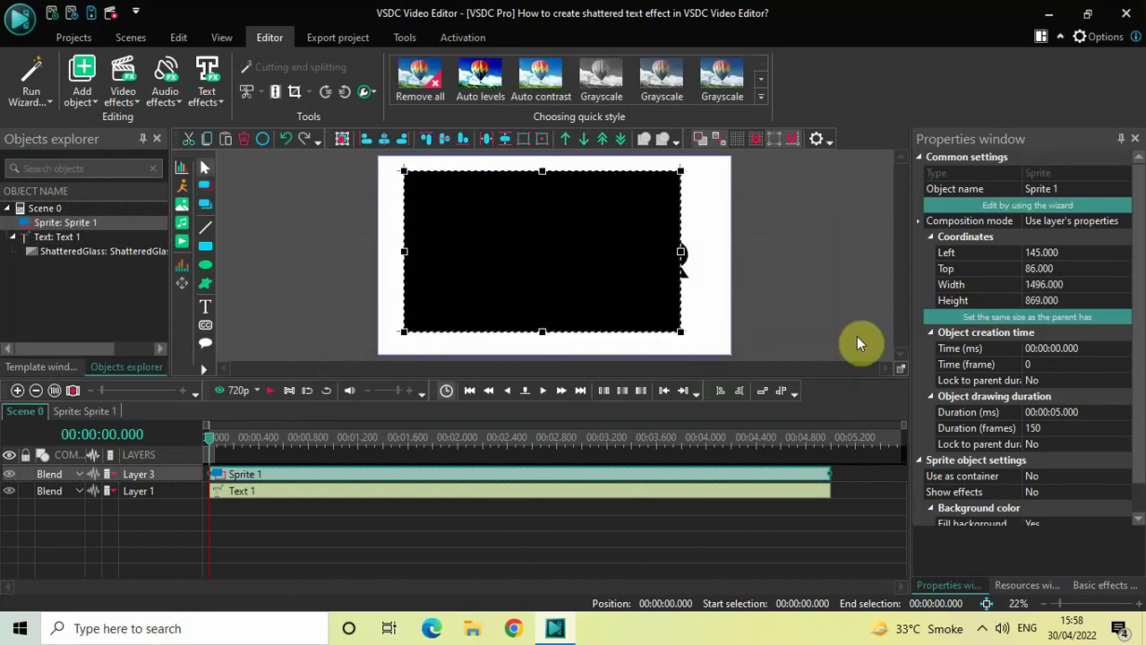
{"action": "left_click", "coordinate": [994, 319]}
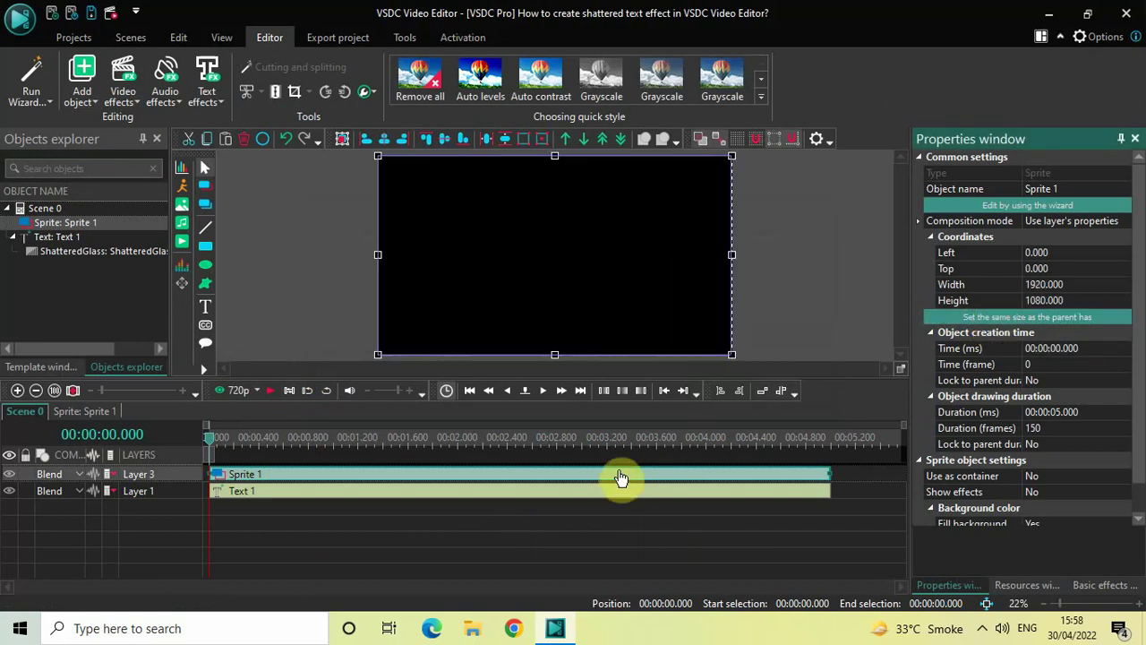
{"action": "left_click_drag", "start_coordinate": [620, 475], "coordinate": [526, 548]}
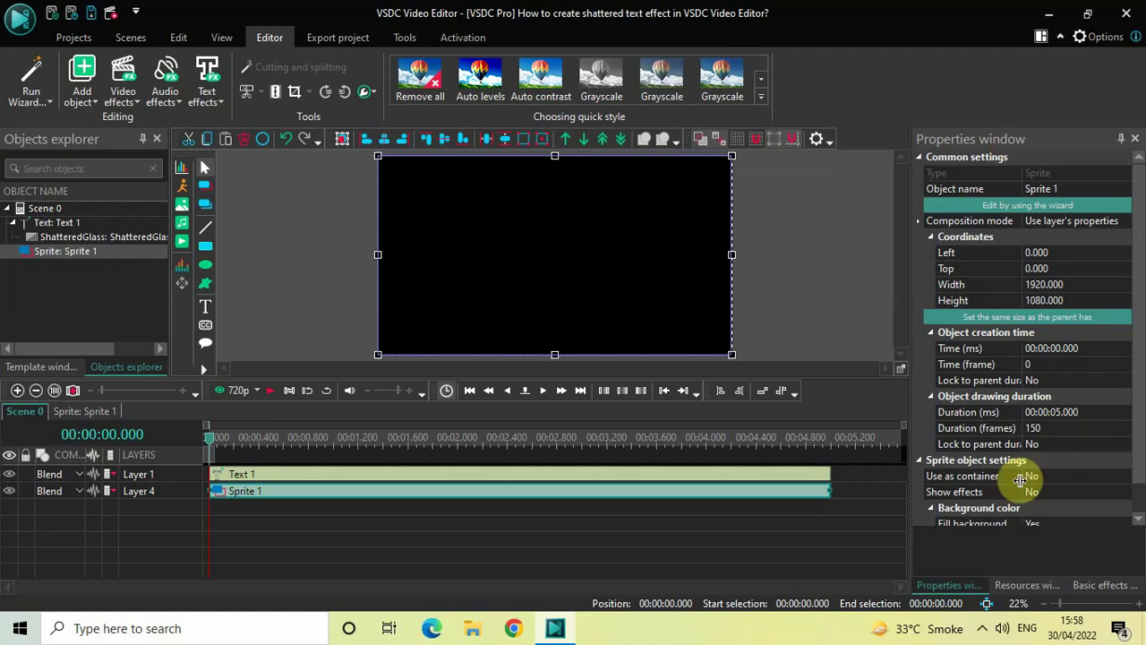
Set Sprite 1's Show effects to Yes and Fill background to No, then open its contents.
{"action": "left_click", "coordinate": [978, 481]}
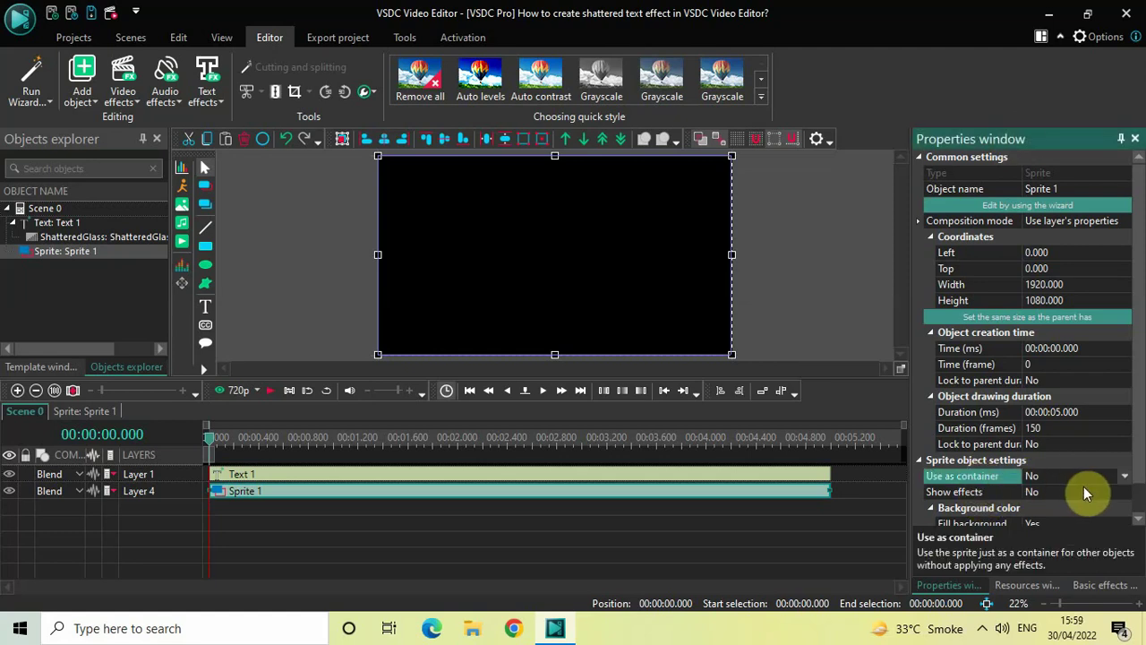
{"action": "left_click", "coordinate": [976, 493]}
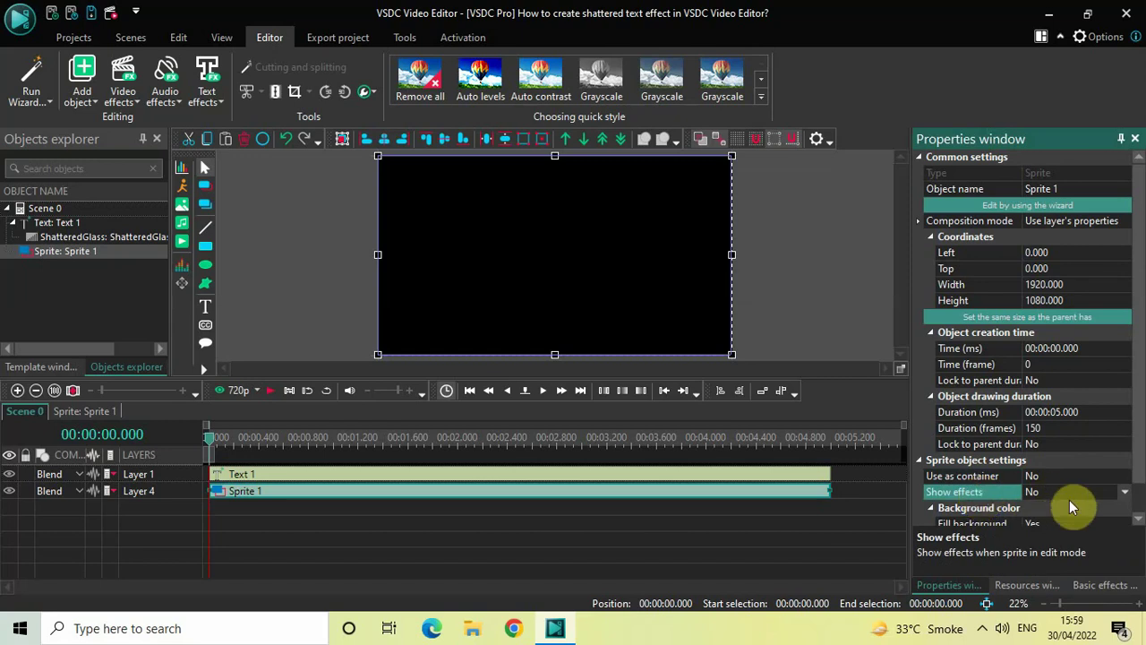
{"action": "left_click", "coordinate": [1127, 494]}
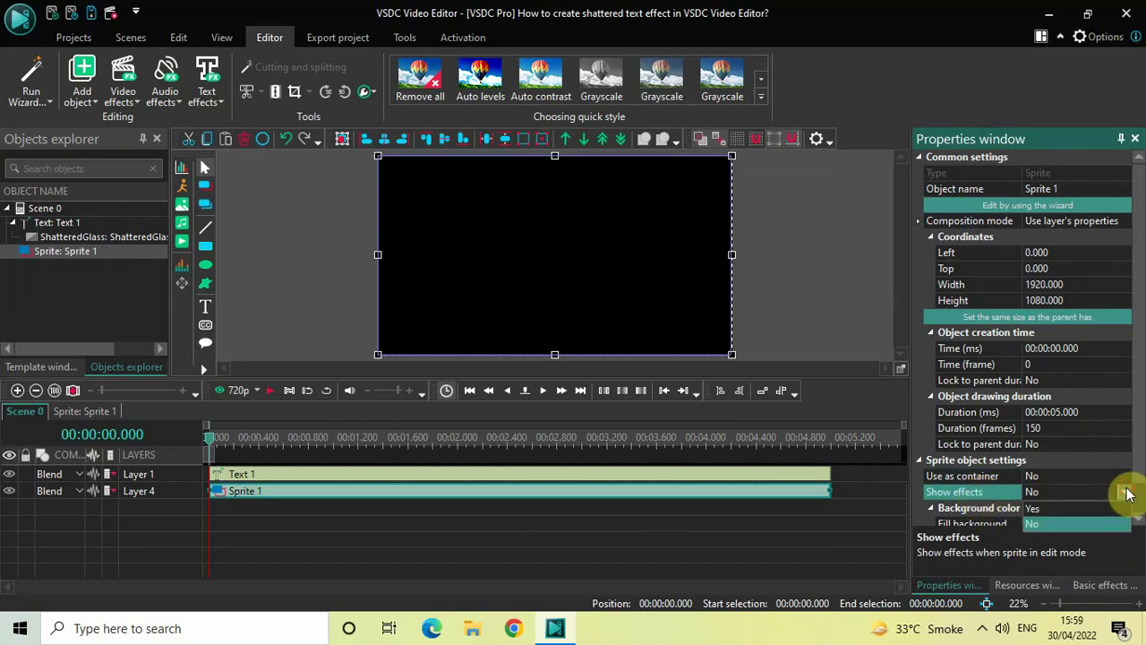
{"action": "left_click", "coordinate": [1086, 509]}
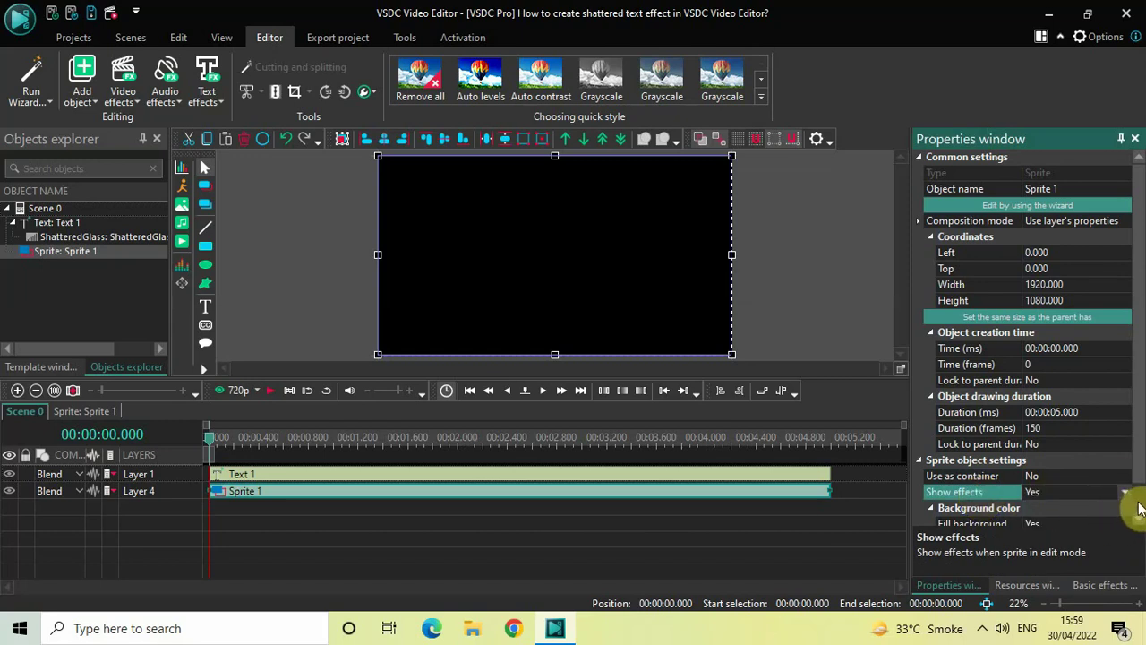
{"action": "scroll", "coordinate": [1030, 506], "scroll_direction": "down", "scroll_amount": 1}
{"action": "left_click", "coordinate": [980, 494]}
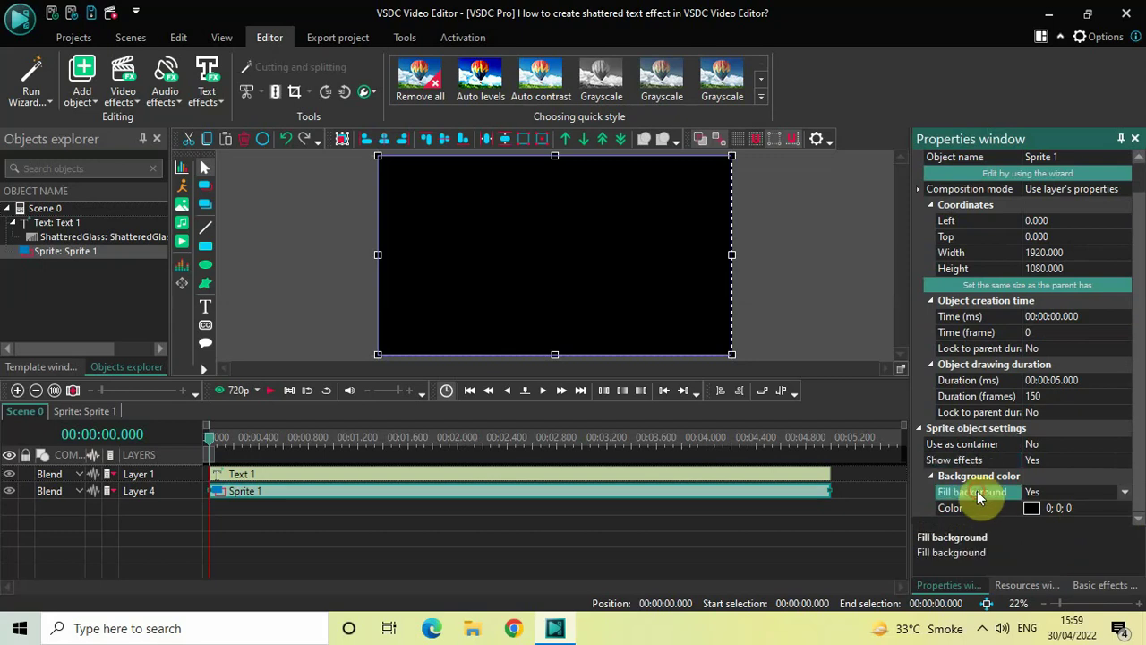
{"action": "left_click", "coordinate": [1126, 500]}
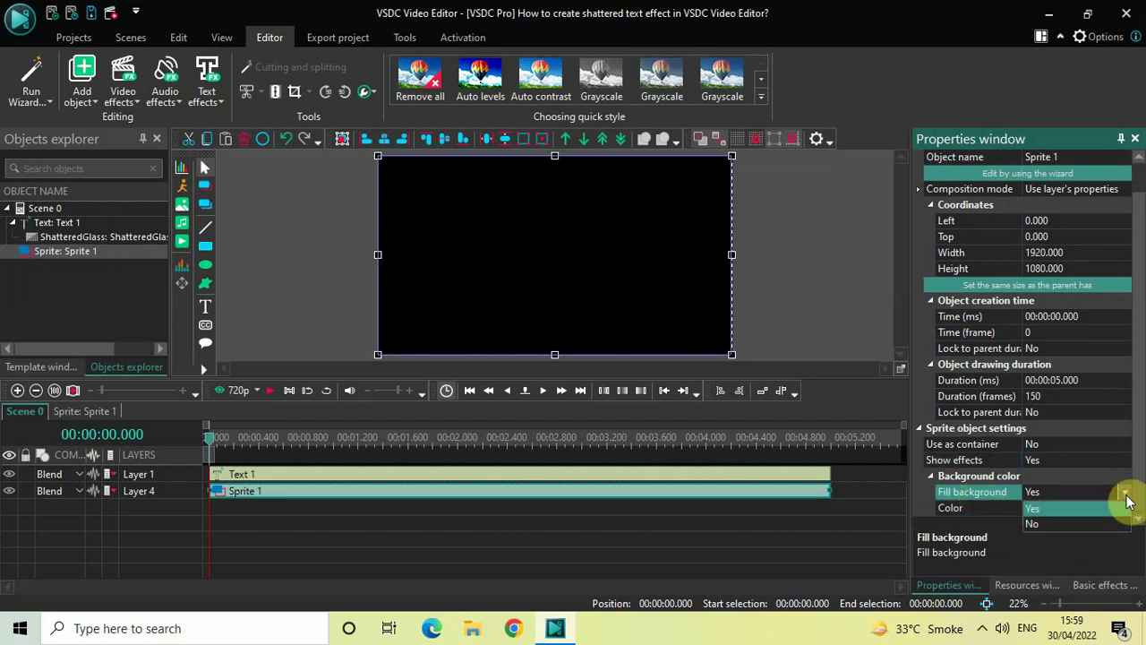
{"action": "left_click", "coordinate": [1087, 523]}
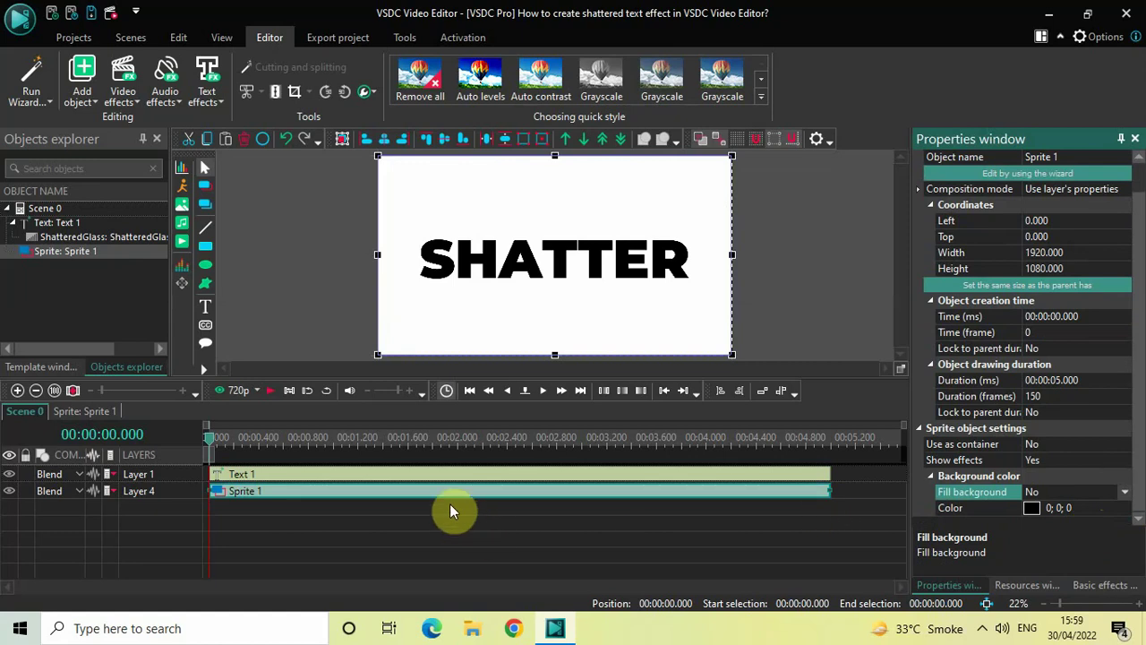
{"action": "double_click", "coordinate": [430, 492]}
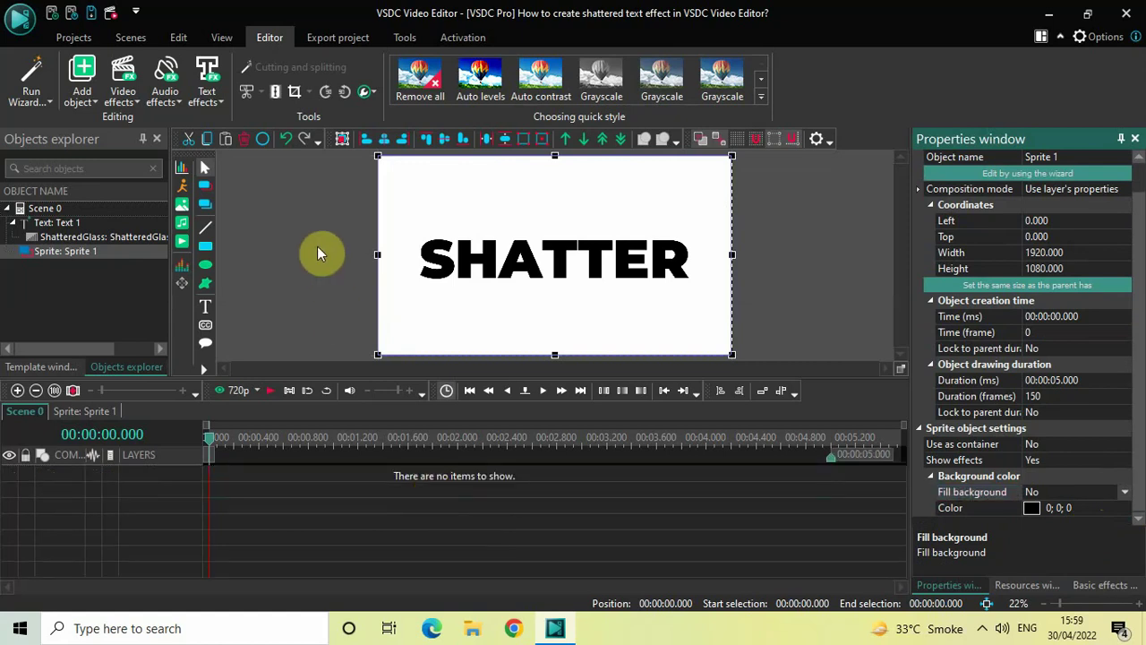
Add a Borders effect from Video effects > Transparency inside the sprite.
{"action": "left_click", "coordinate": [123, 94]}
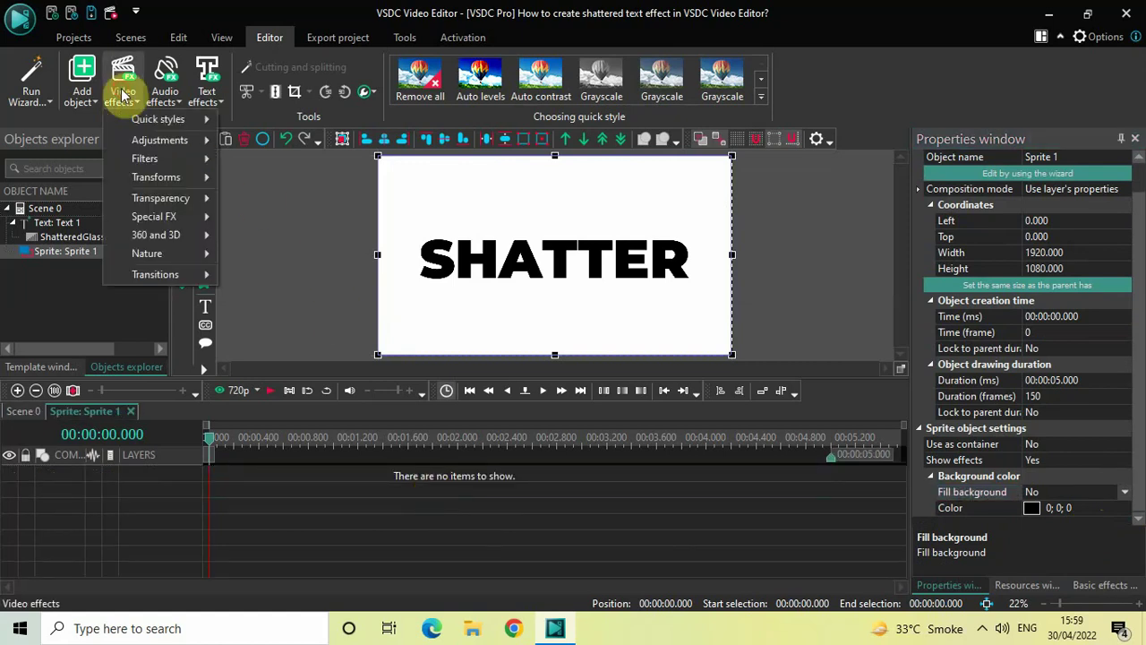
{"action": "mouse_move", "coordinate": [179, 198]}
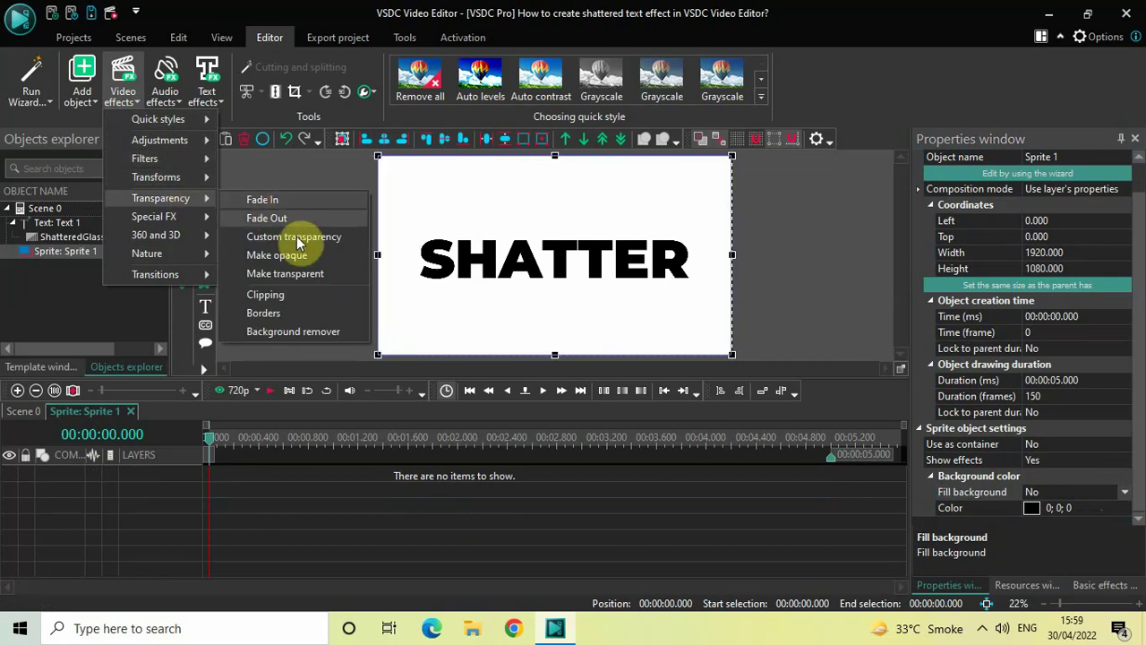
{"action": "left_click", "coordinate": [263, 312]}
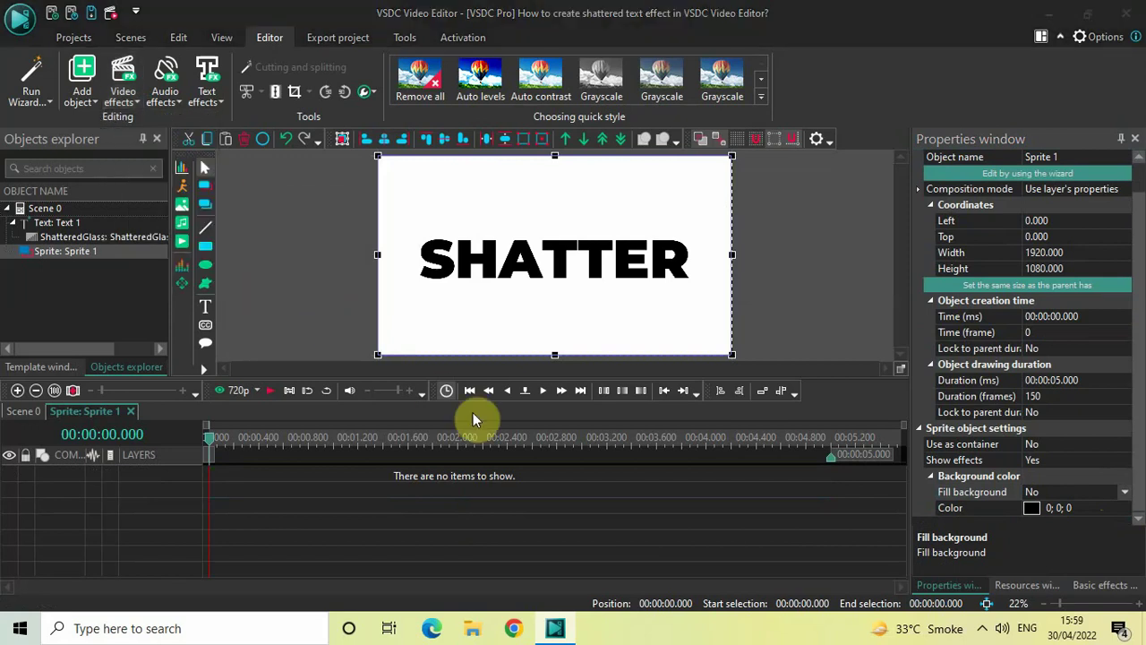
{"action": "left_click", "coordinate": [725, 395]}
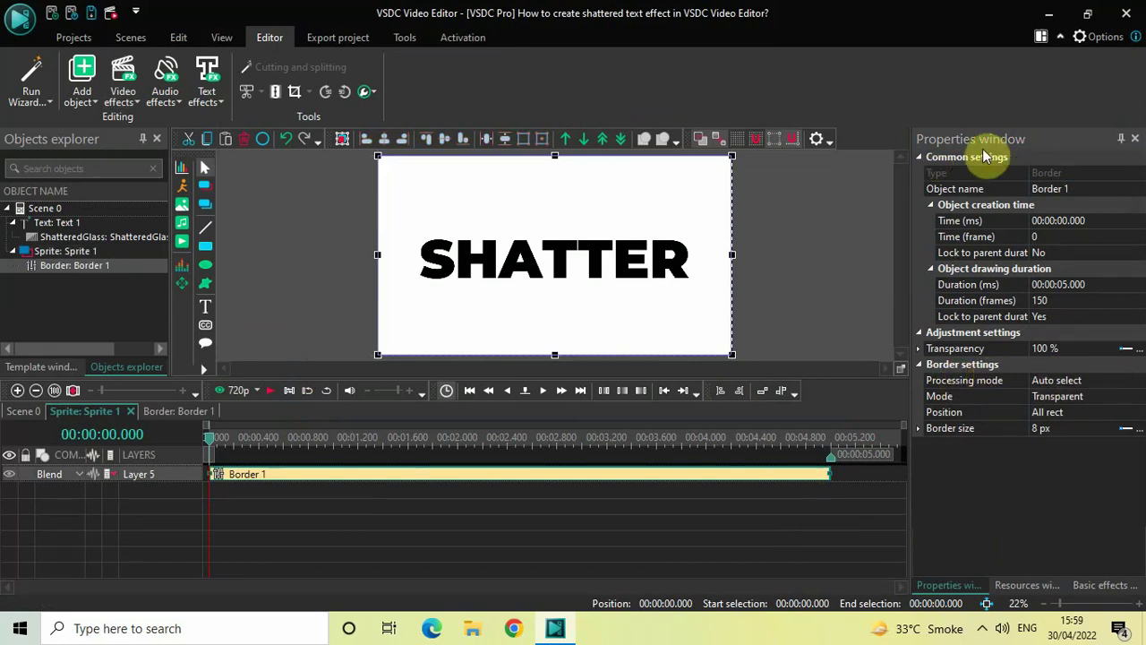
Switch Border 1's mode to Solid in the Properties panel.
{"action": "left_click", "coordinate": [958, 400]}
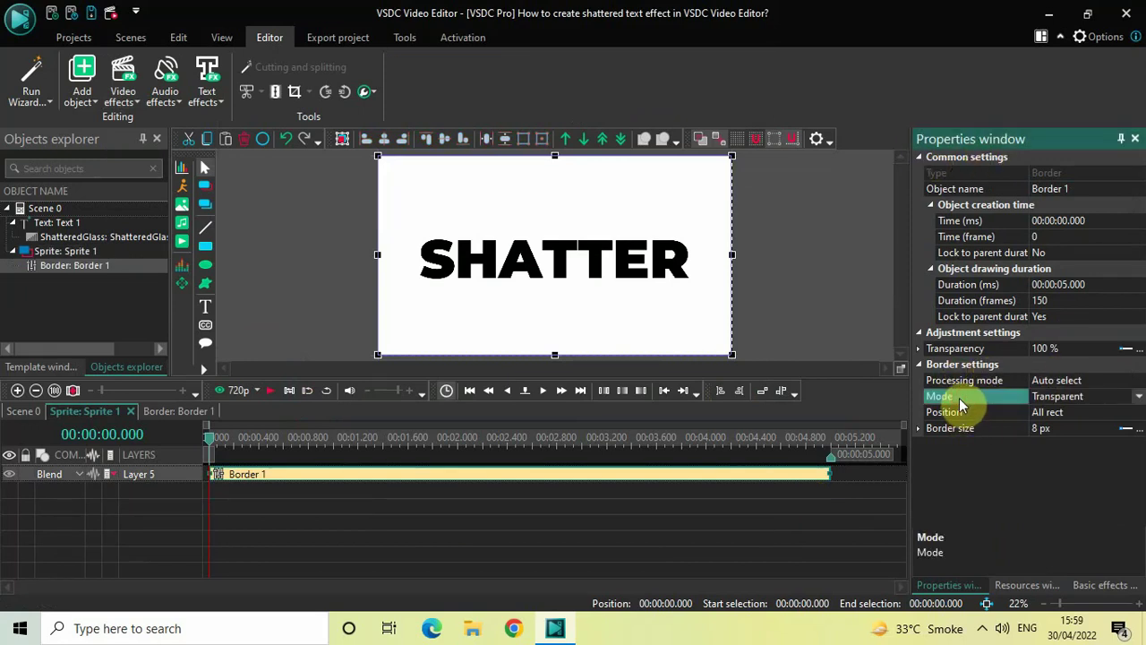
{"action": "left_click", "coordinate": [1138, 399]}
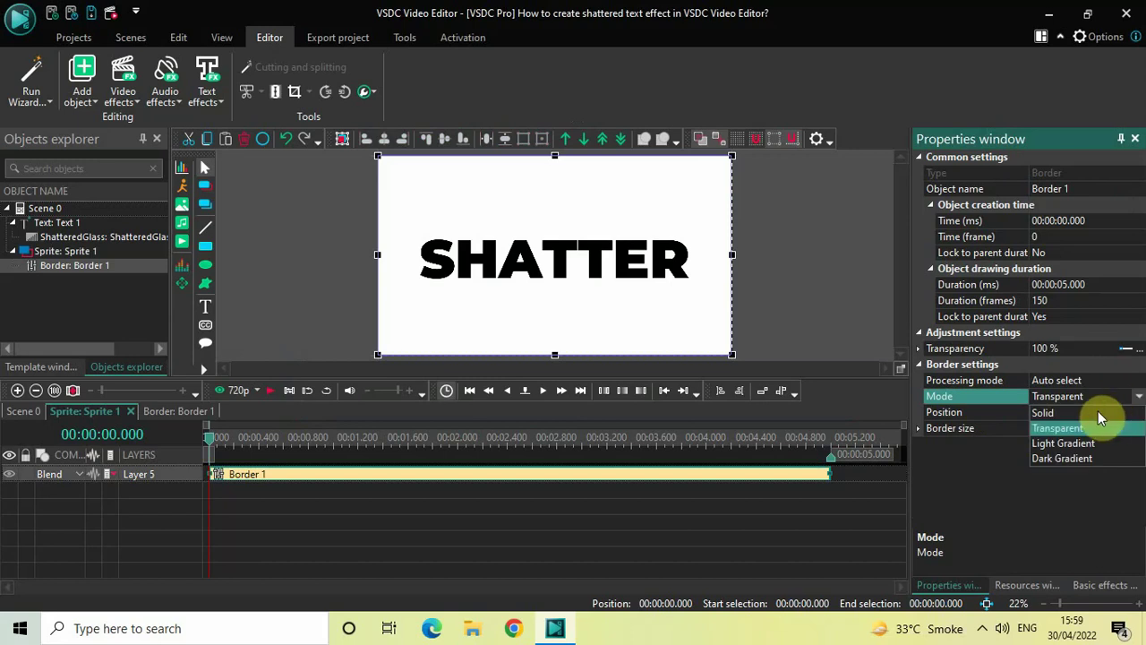
{"action": "left_click", "coordinate": [1098, 411]}
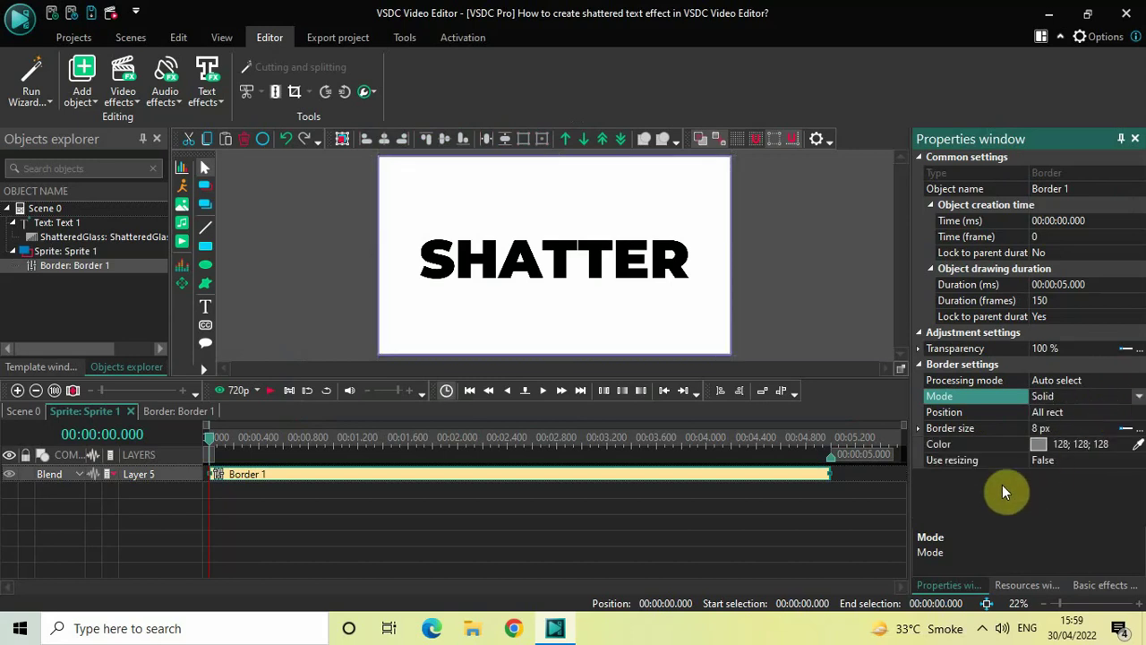
{"action": "left_click", "coordinate": [969, 446]}
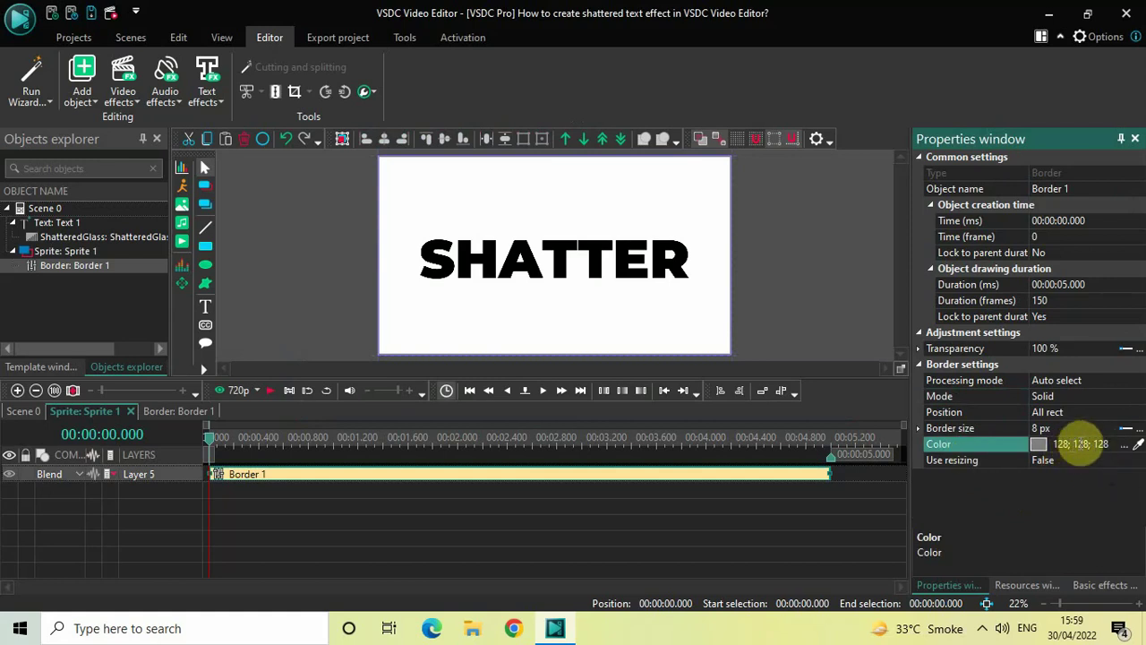
Set the border colour to black (0; 0; 0).
{"action": "left_click", "coordinate": [1131, 447]}
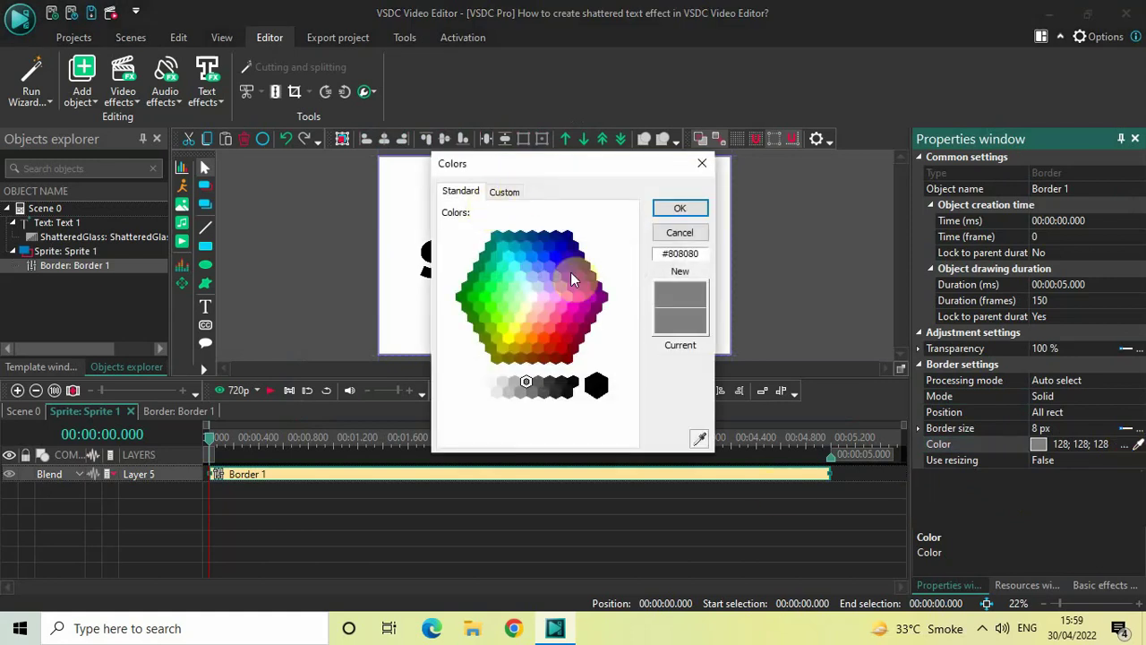
{"action": "left_click", "coordinate": [598, 389]}
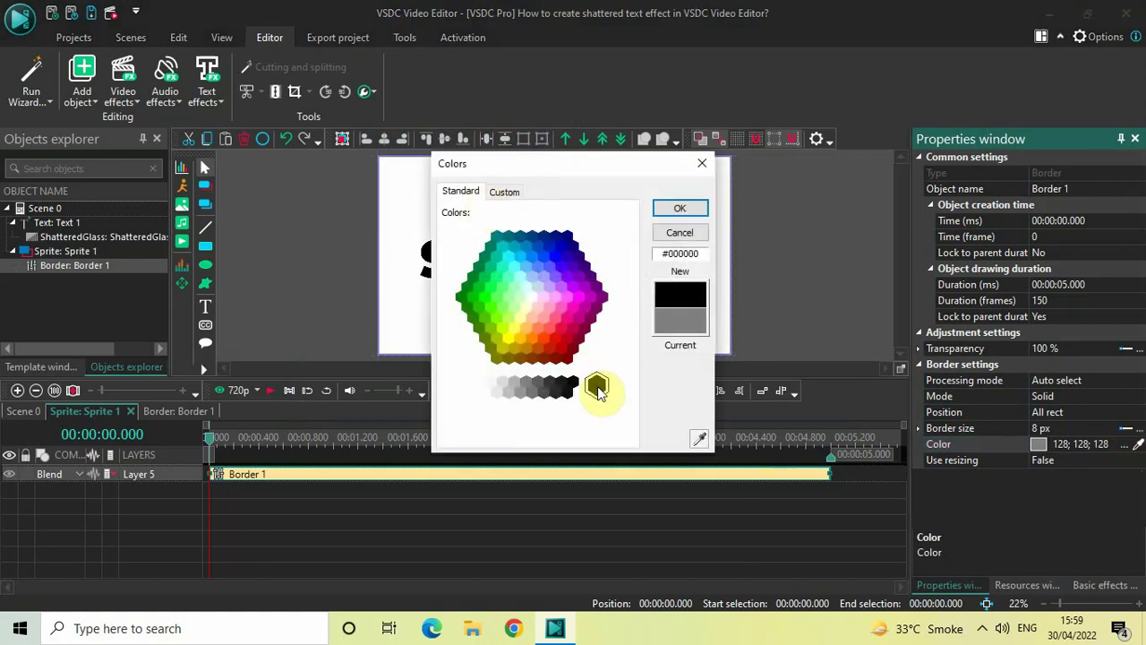
{"action": "left_click", "coordinate": [687, 211]}
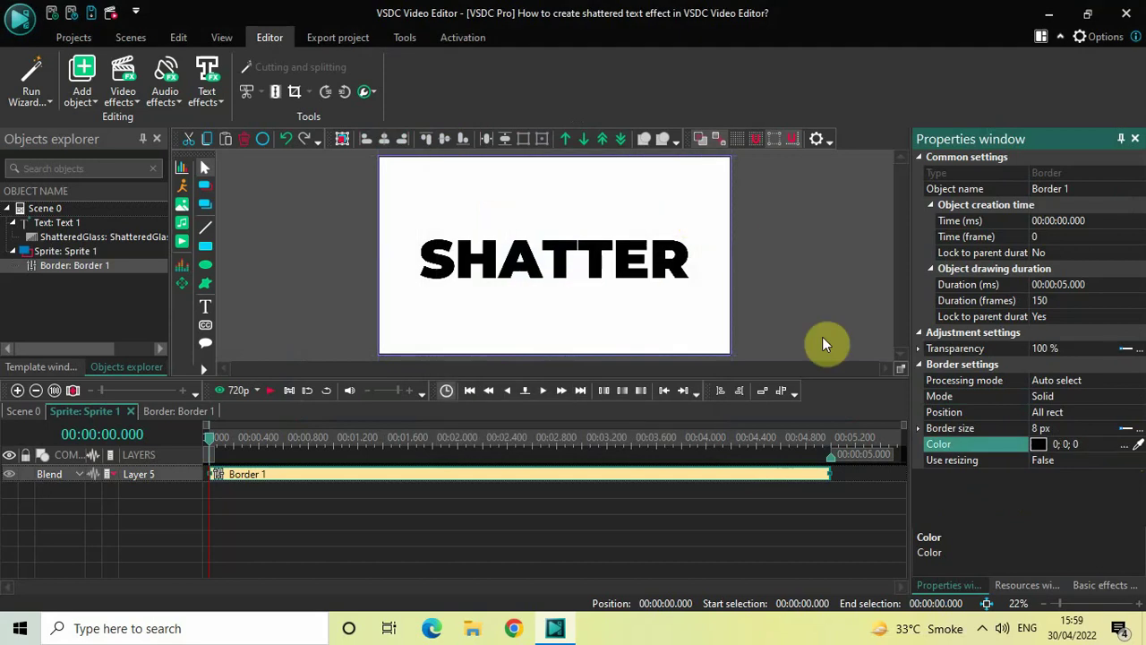
Set the border size to 25 px and deselect the effect.
{"action": "left_click", "coordinate": [964, 430]}
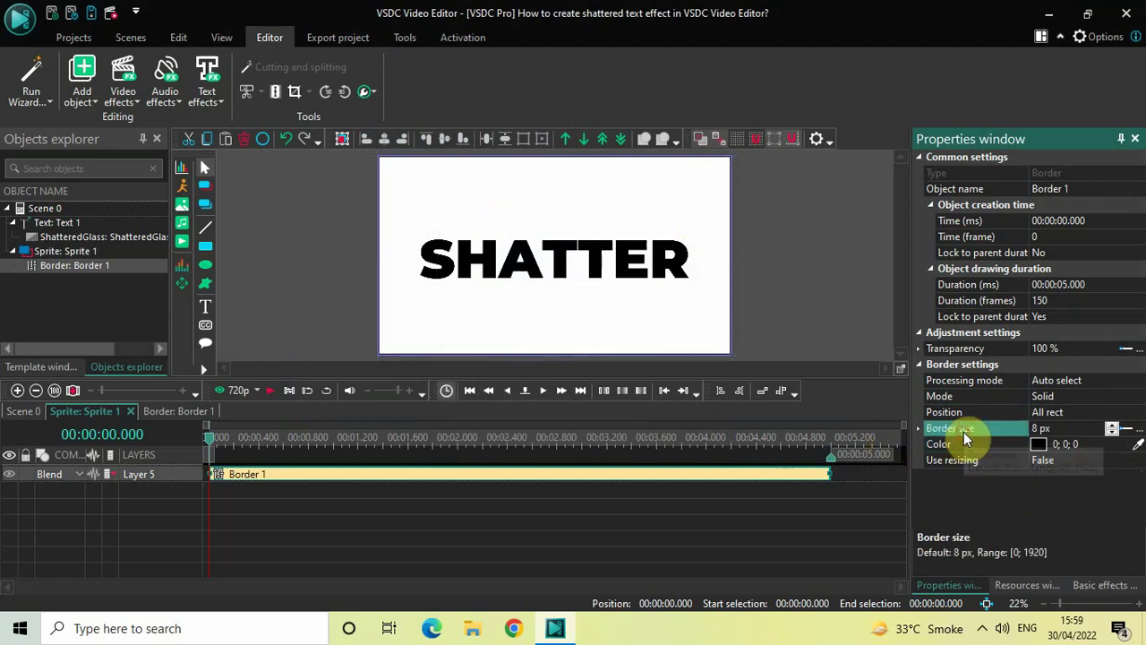
{"action": "left_click", "coordinate": [1076, 426]}
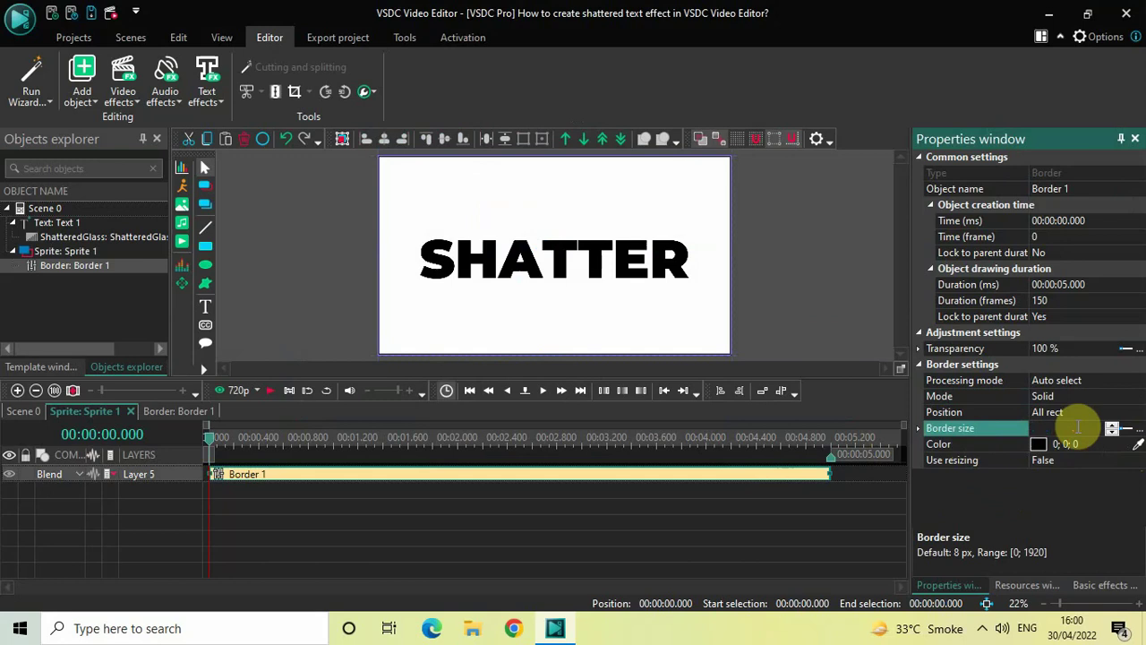
{"action": "type", "text": "25"}
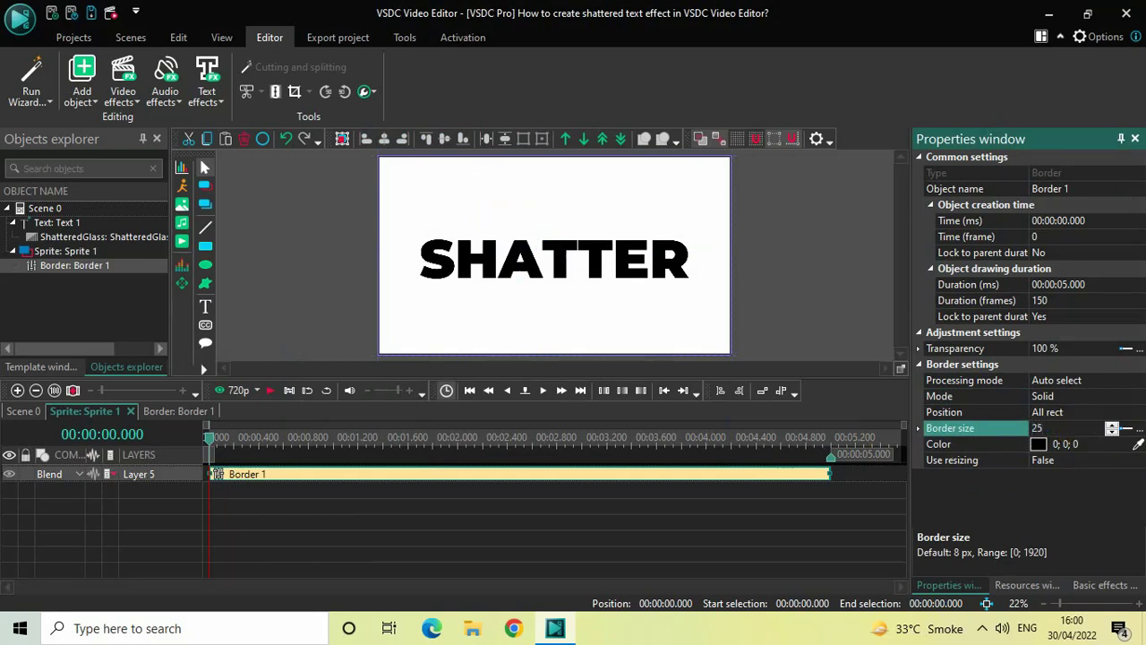
{"action": "key", "text": "Return"}
{"action": "left_click", "coordinate": [648, 525]}
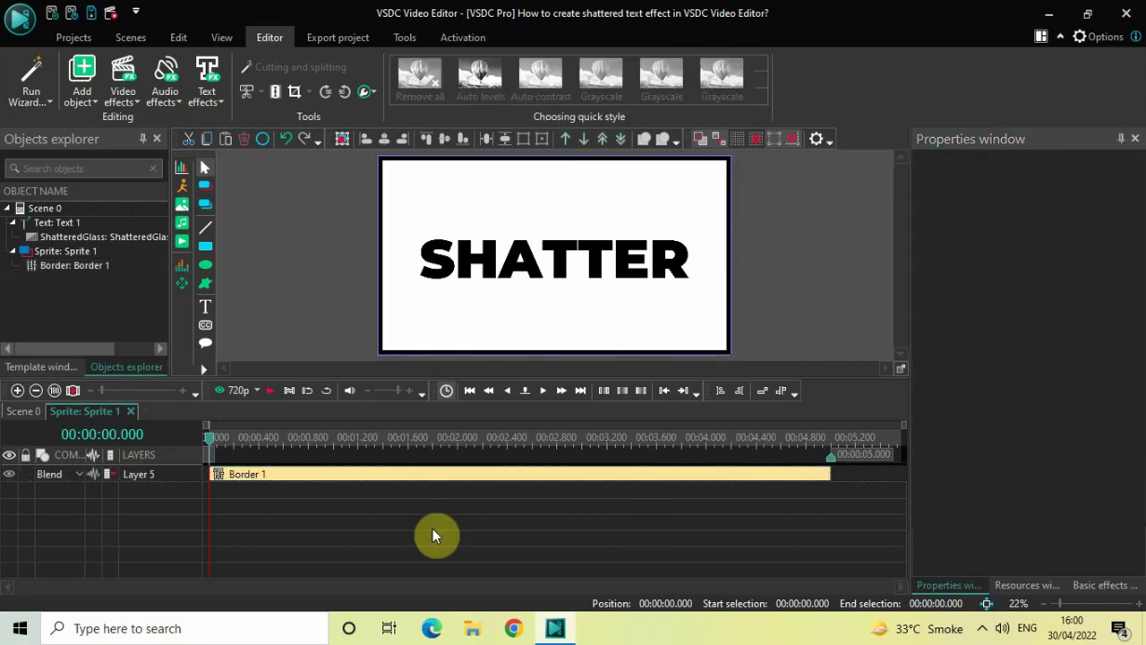
Back on Scene 0, play a 360p preview of the shattering SHATTER scene.
{"action": "left_click", "coordinate": [22, 413]}
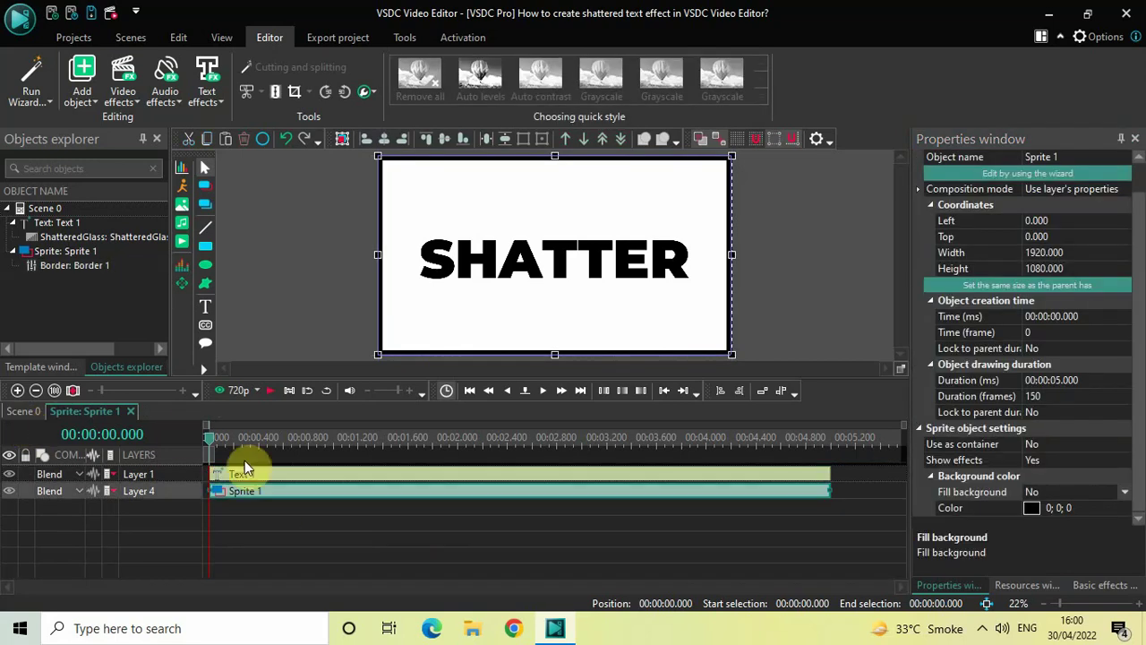
{"action": "left_click", "coordinate": [257, 391]}
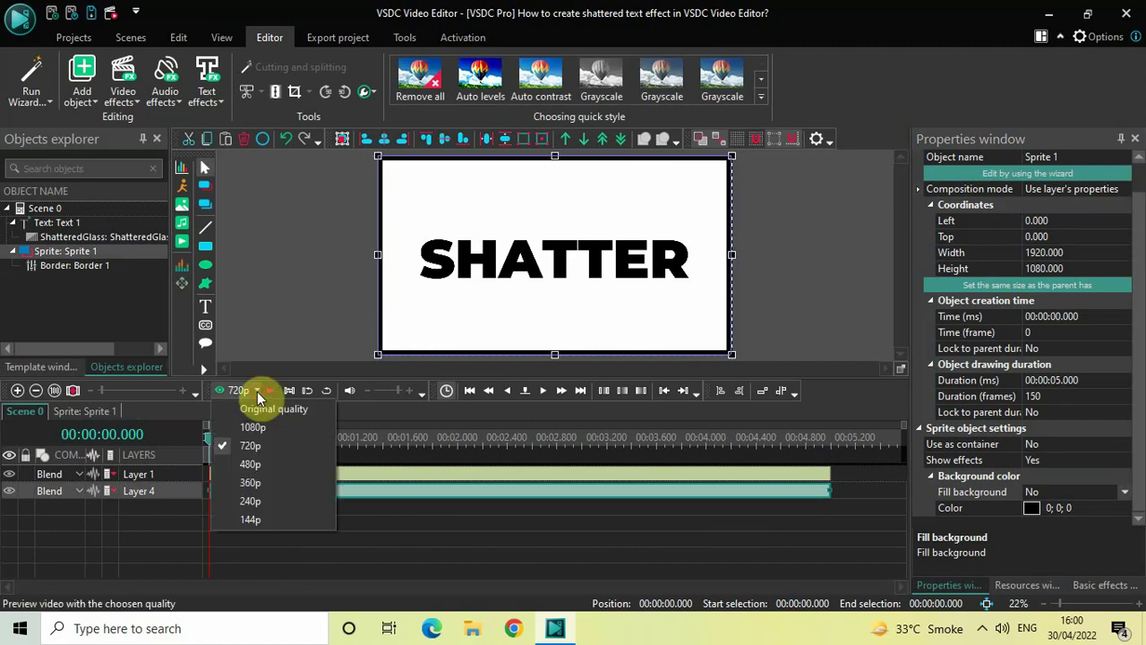
{"action": "left_click", "coordinate": [283, 483]}
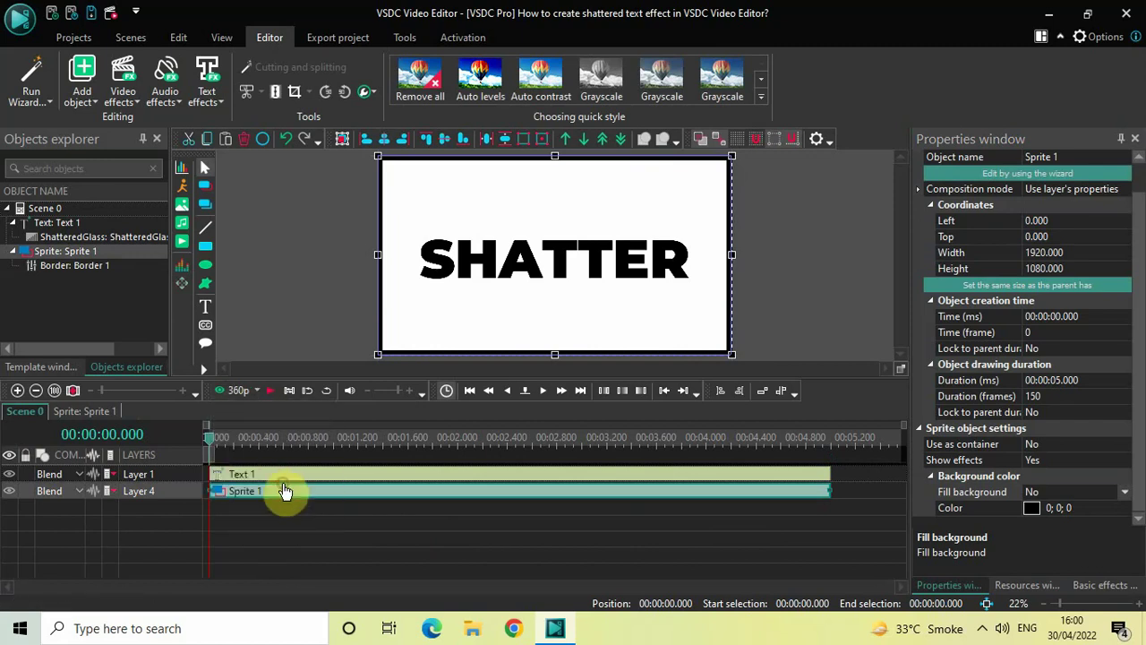
{"action": "left_click", "coordinate": [233, 394]}
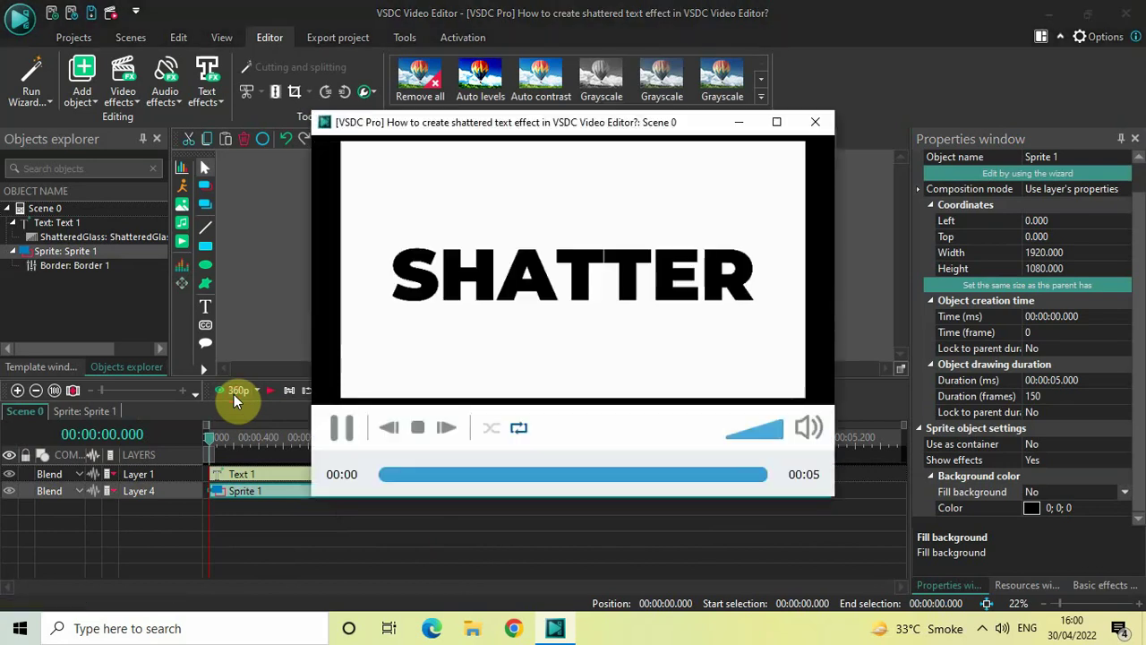